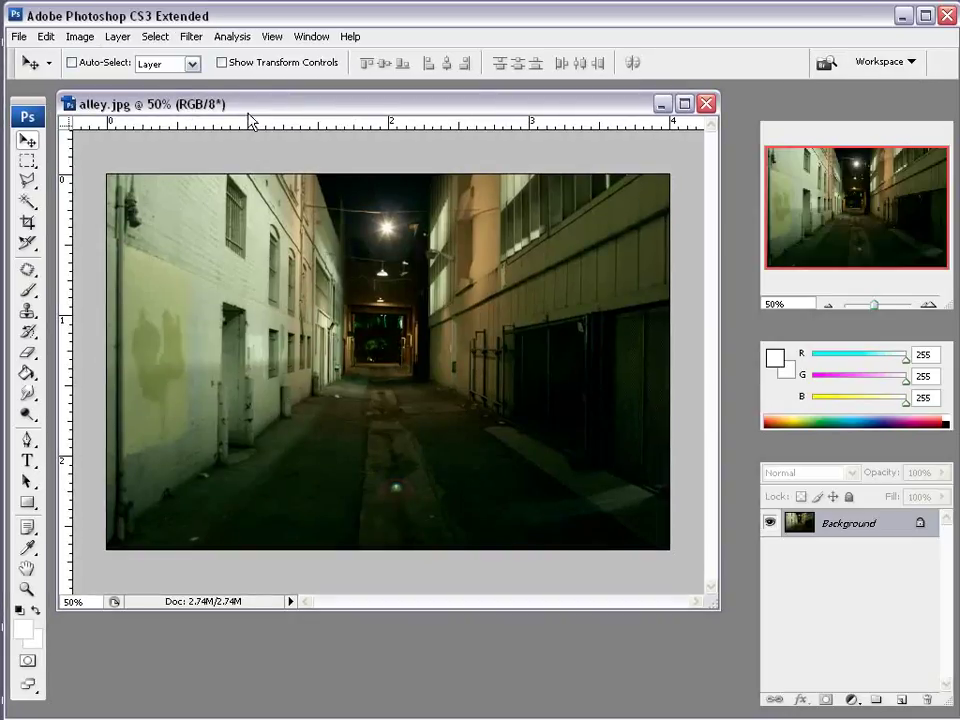
Step: Open the Vanishing Point editor on the alley photo from the Filter menu
drag(249, 104, 251, 110)
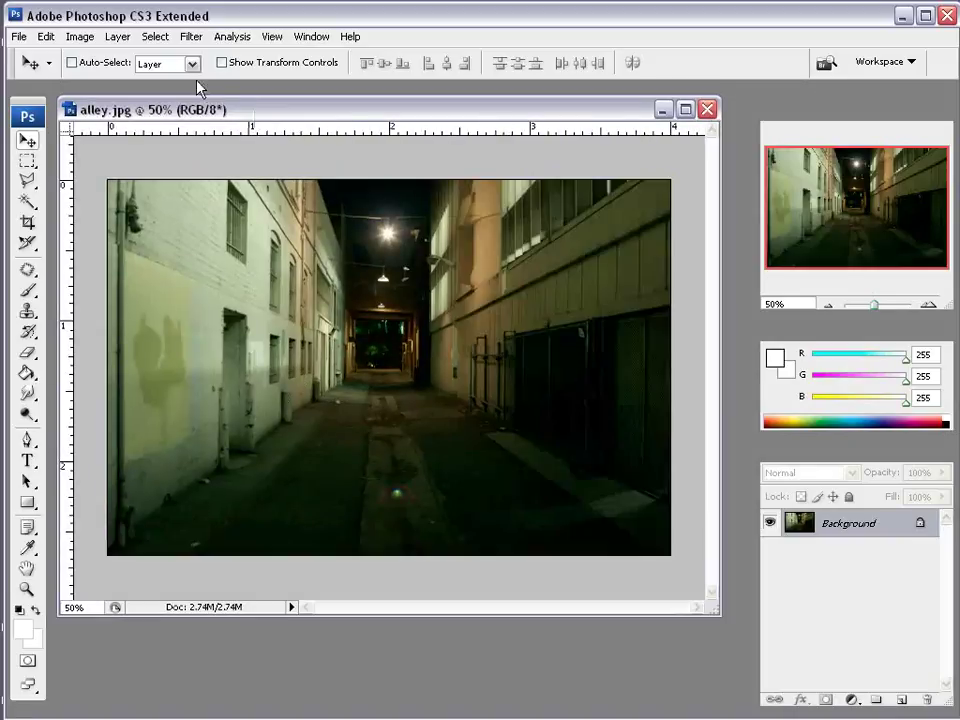
click(191, 37)
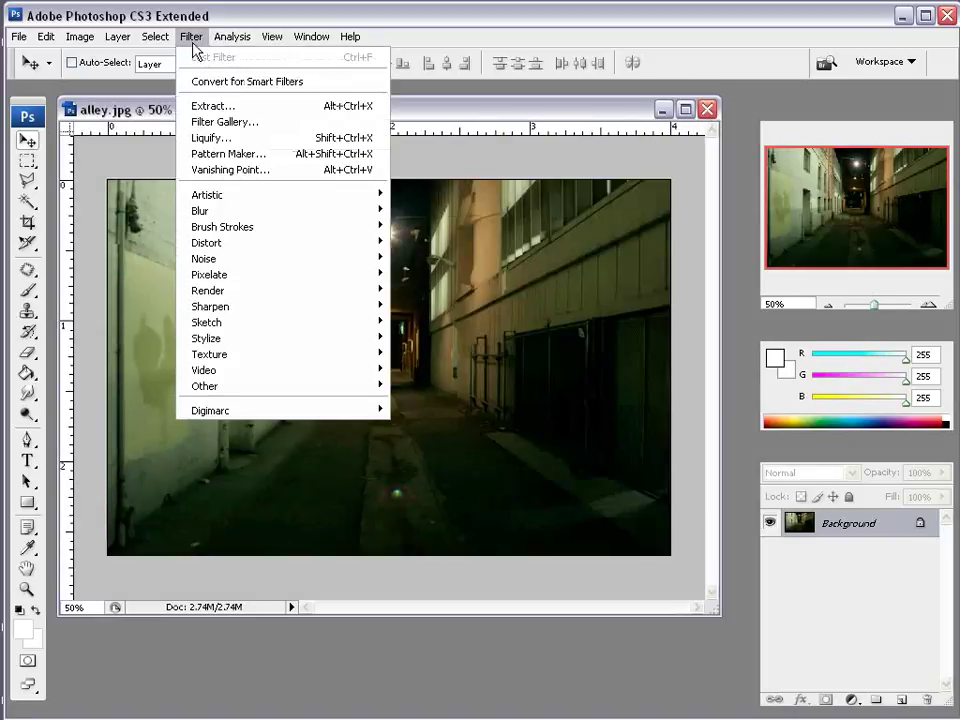
click(228, 170)
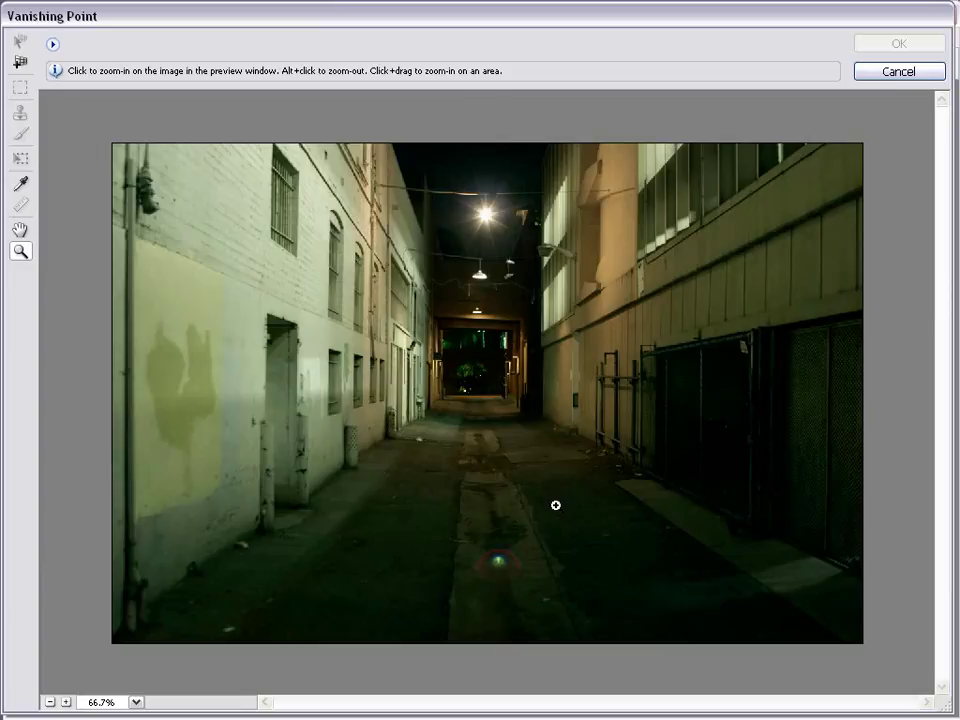
Step: Draw a four-corner floor plane over the alley floor and stretch it past the image bottom
click(20, 61)
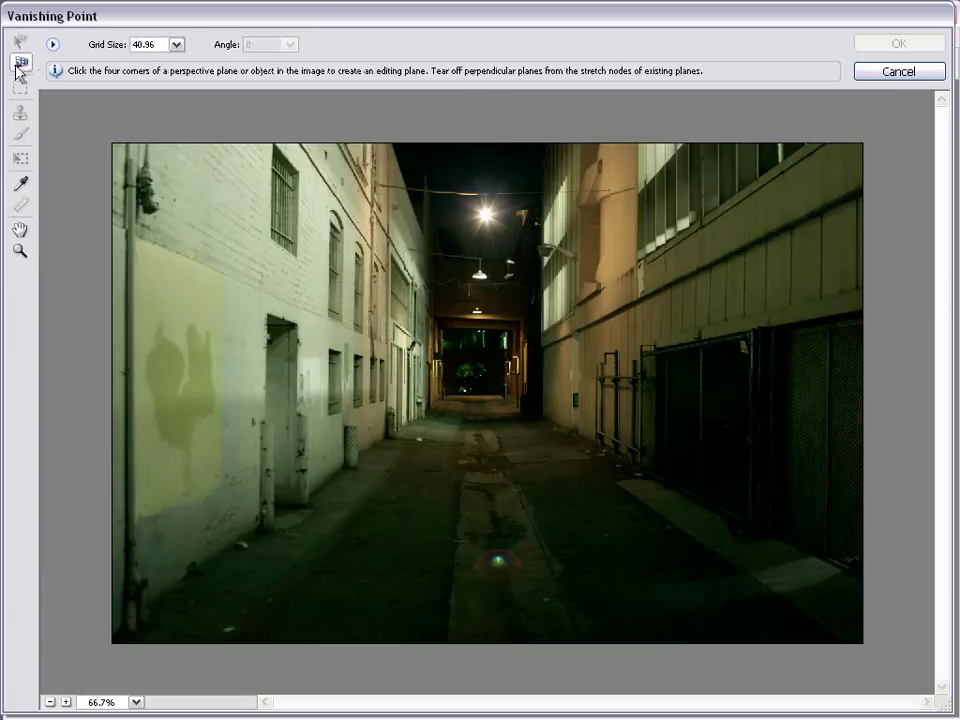
click(443, 395)
click(505, 395)
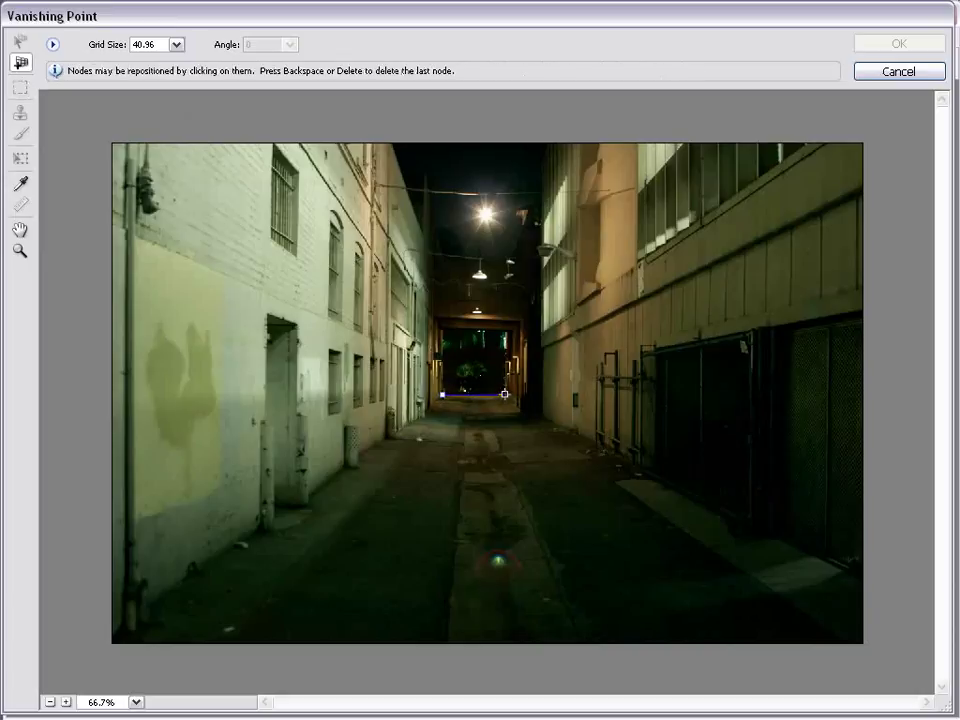
click(844, 566)
click(191, 570)
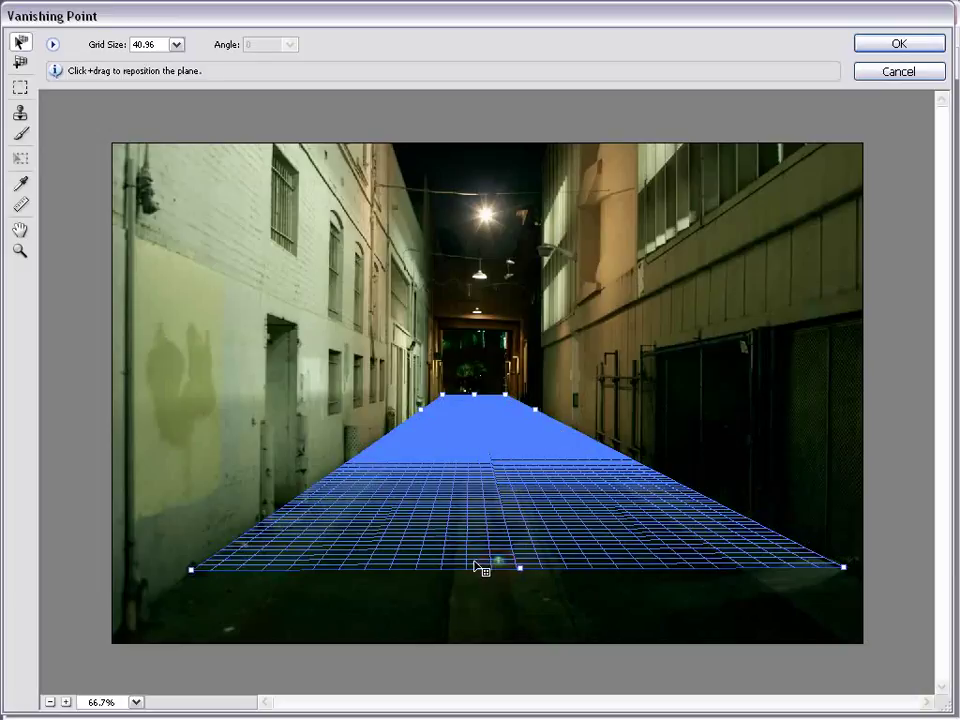
mouse_move(516, 564)
mouse_down()
mouse_move(510, 434)
mouse_move(511, 557)
mouse_move(541, 654)
mouse_up()
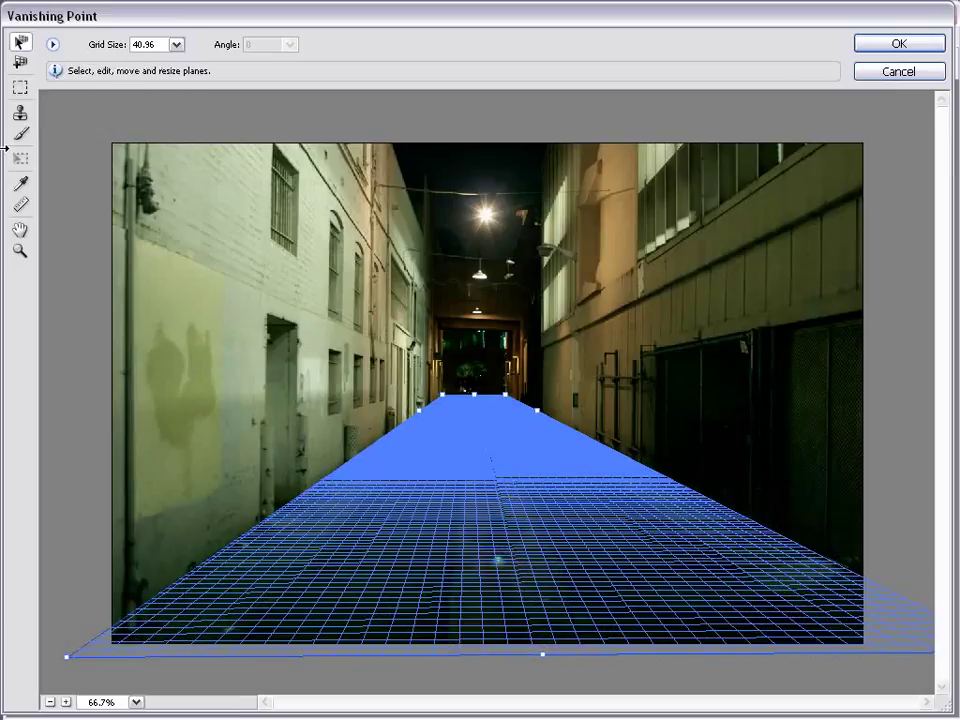
Step: Pull up right, left and back wall planes from the floor grid's edges
click(21, 62)
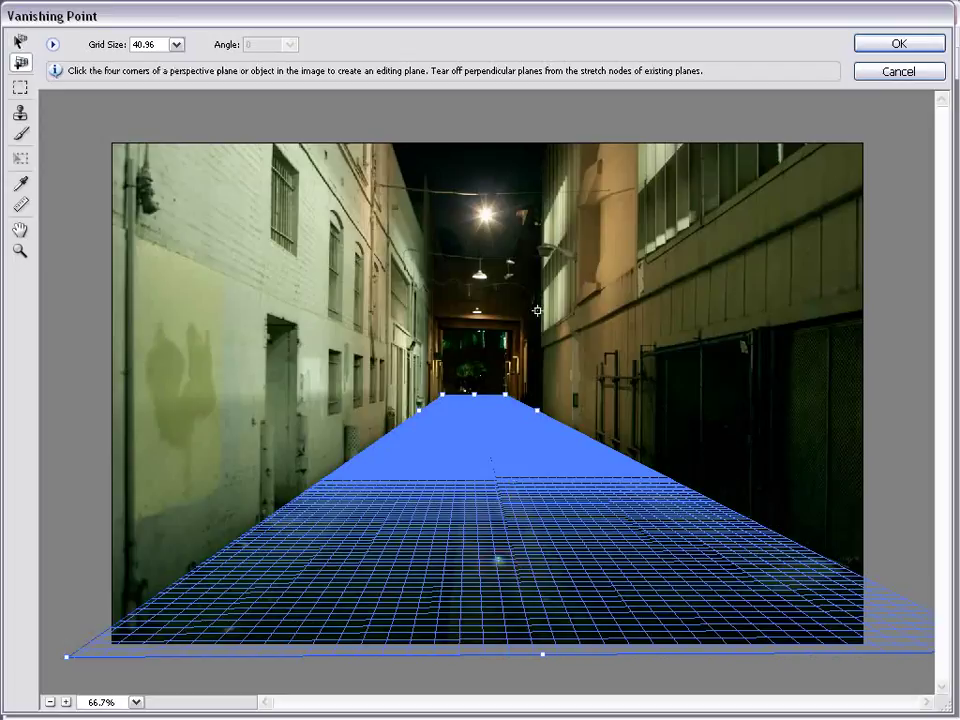
drag(539, 413, 540, 168)
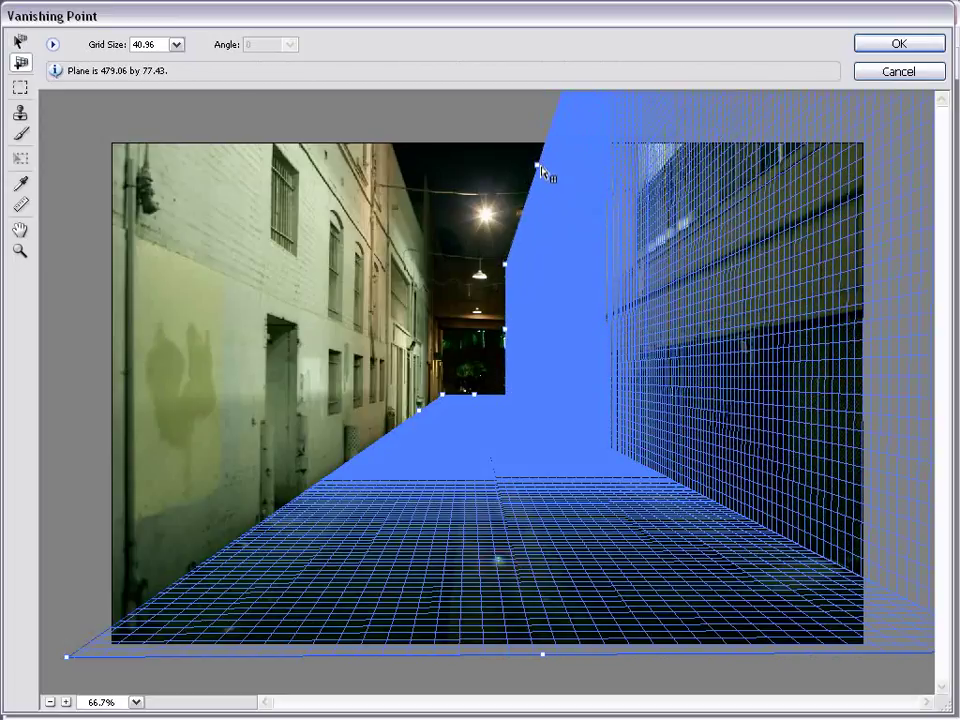
click(21, 62)
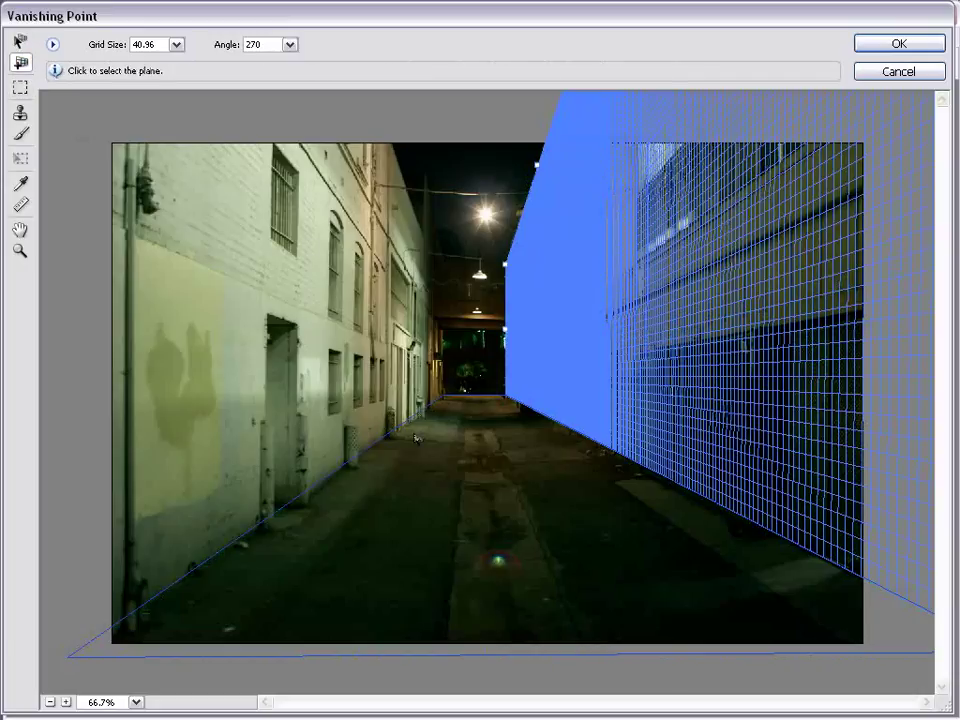
click(416, 438)
drag(422, 418, 364, 152)
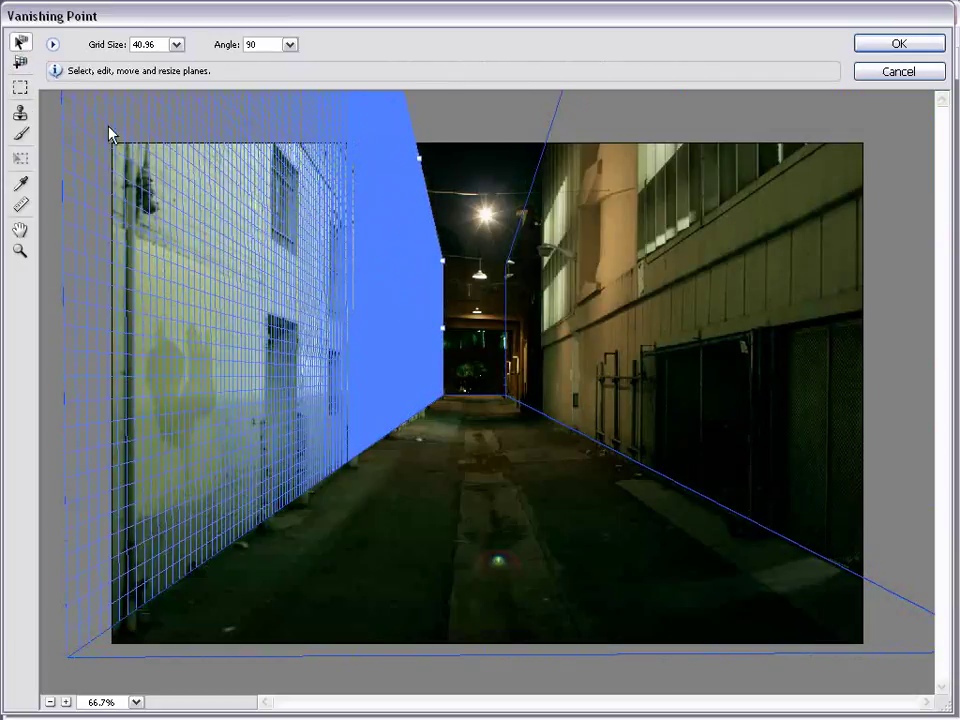
click(20, 63)
click(476, 400)
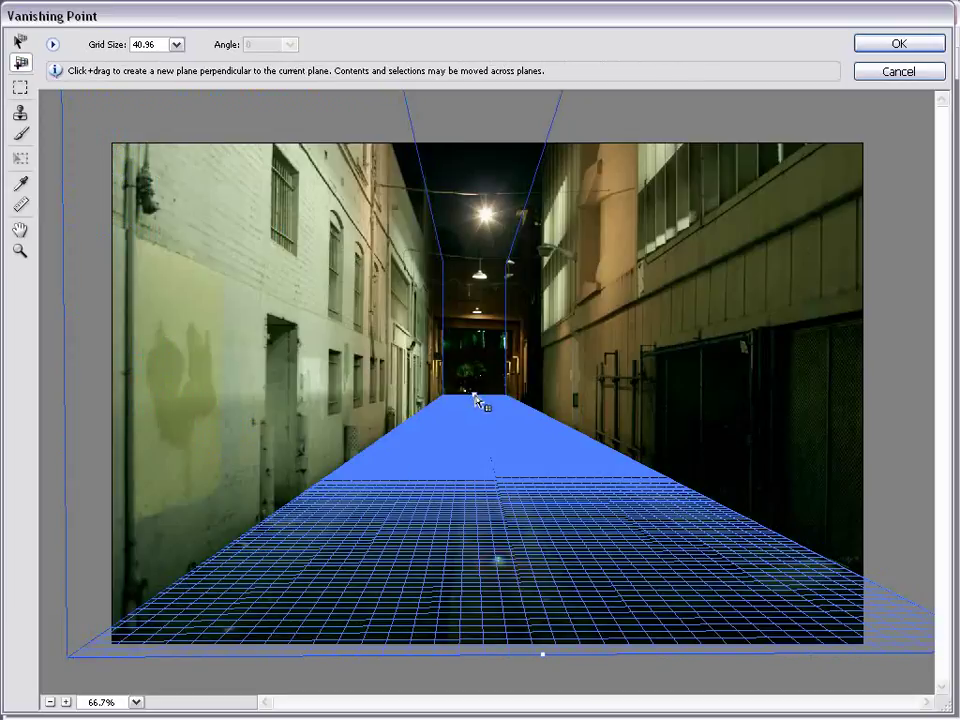
drag(476, 399, 470, 256)
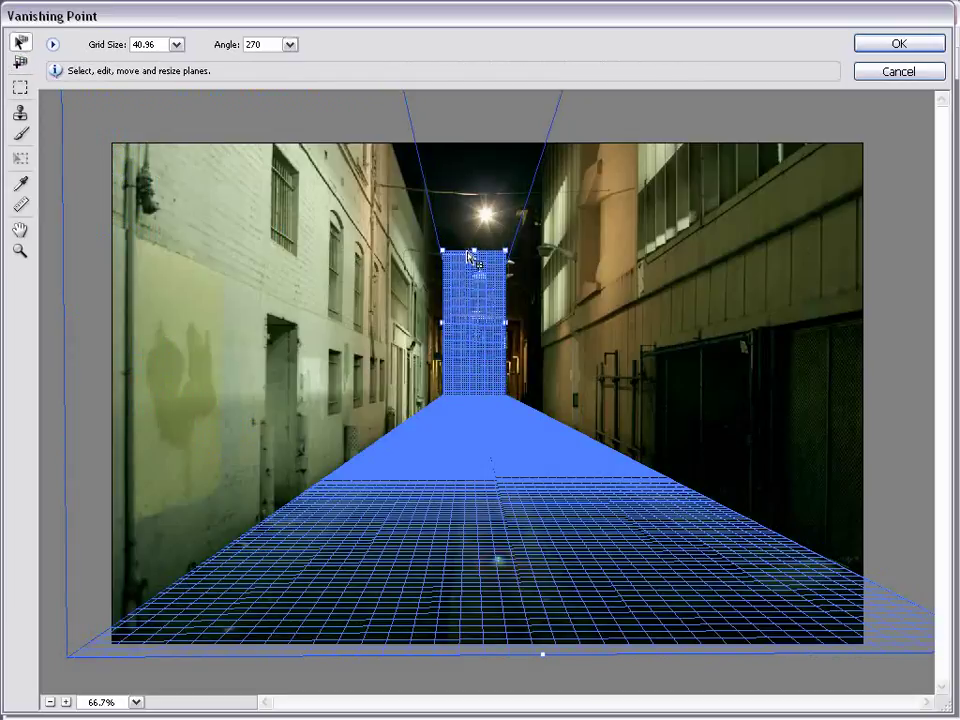
Step: Extend a ceiling plane from the back wall's top and raise both side walls' top edges
click(20, 62)
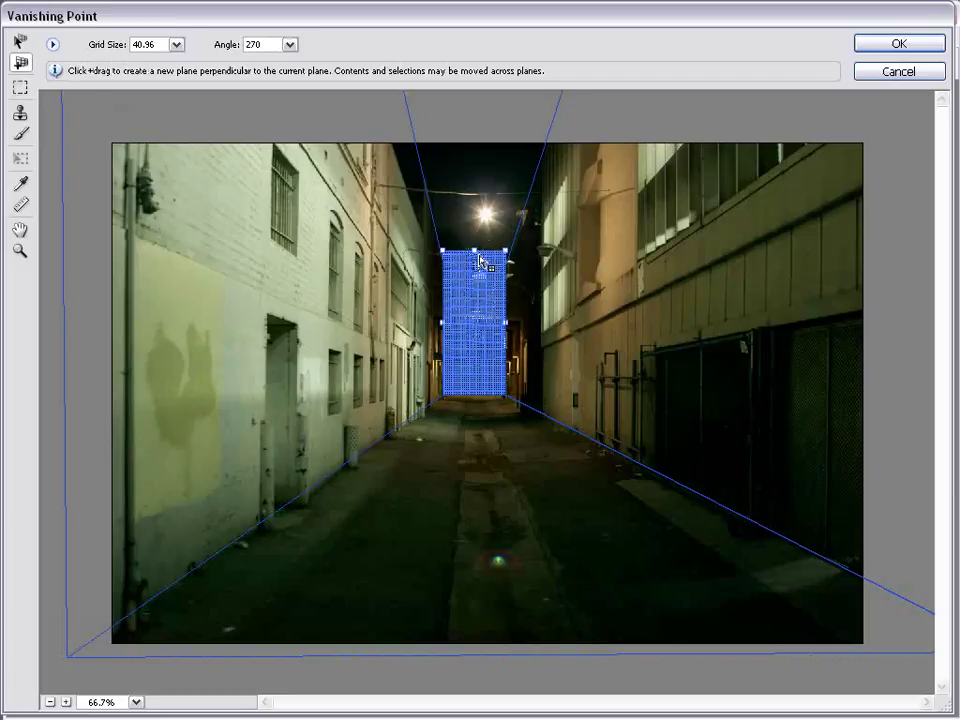
mouse_move(476, 251)
mouse_down()
mouse_move(480, 133)
mouse_move(497, 79)
mouse_up()
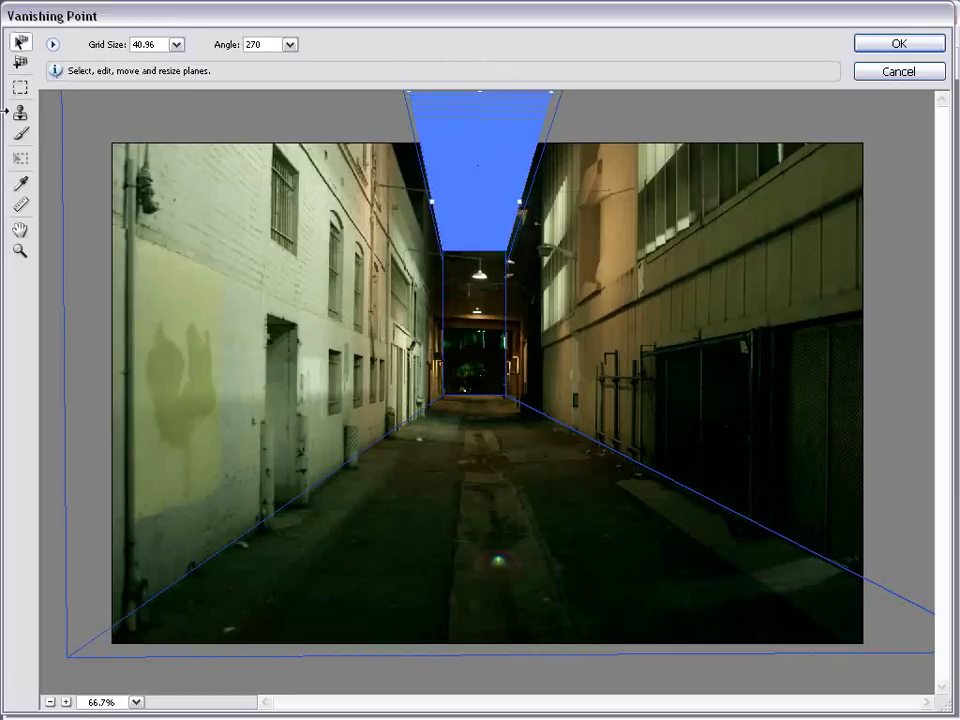
click(694, 220)
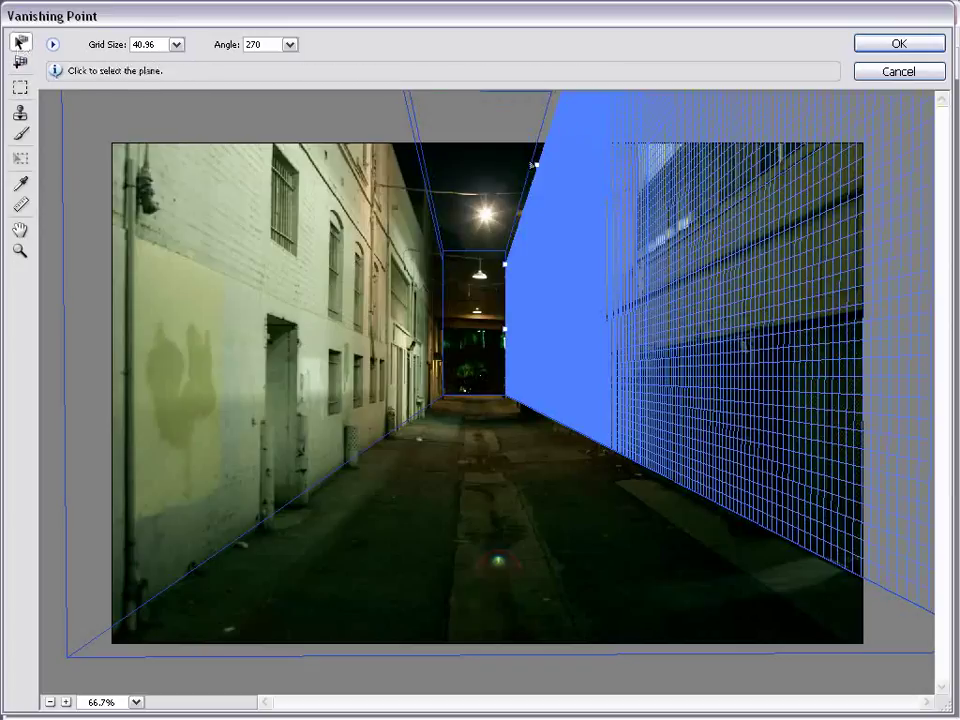
drag(535, 163, 536, 138)
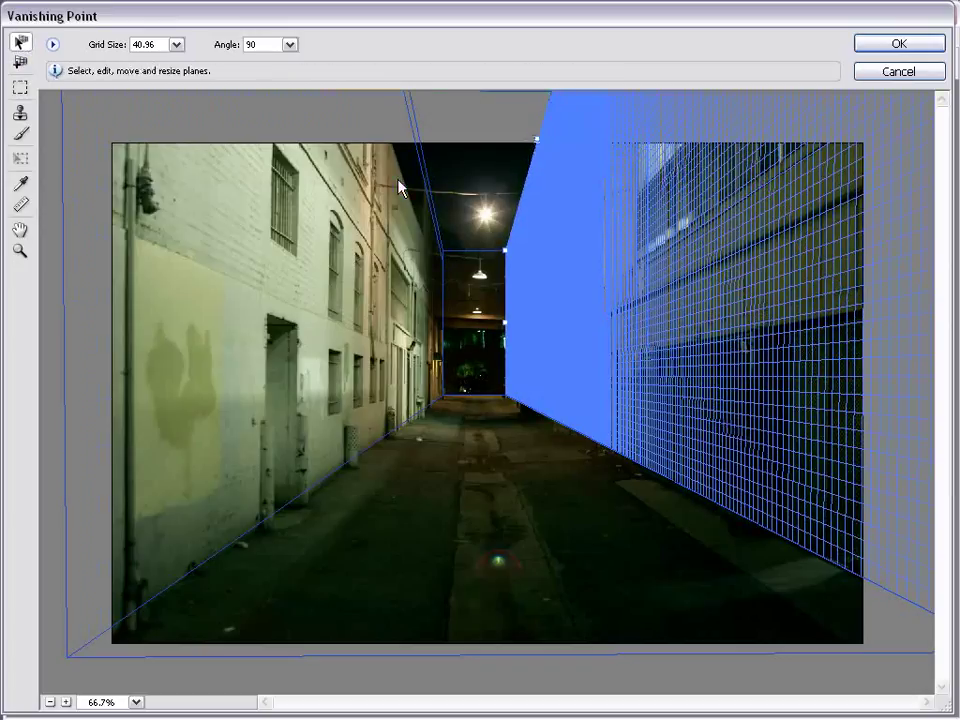
click(415, 150)
drag(418, 146, 420, 135)
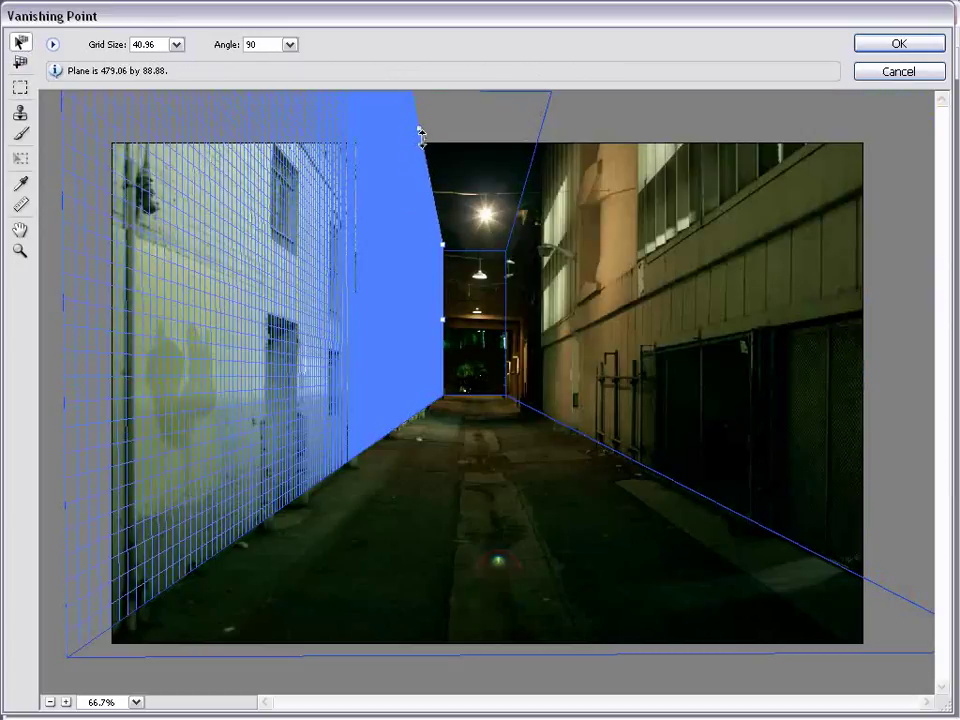
click(414, 662)
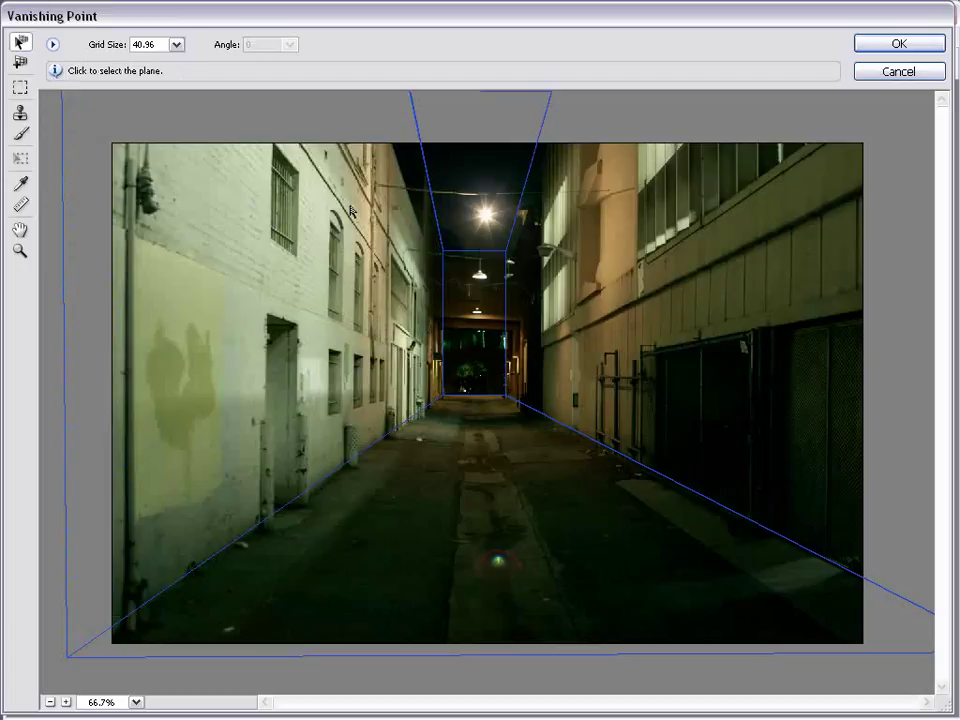
Step: Export the planes for After Effects CS3 as alley.vpe
click(52, 45)
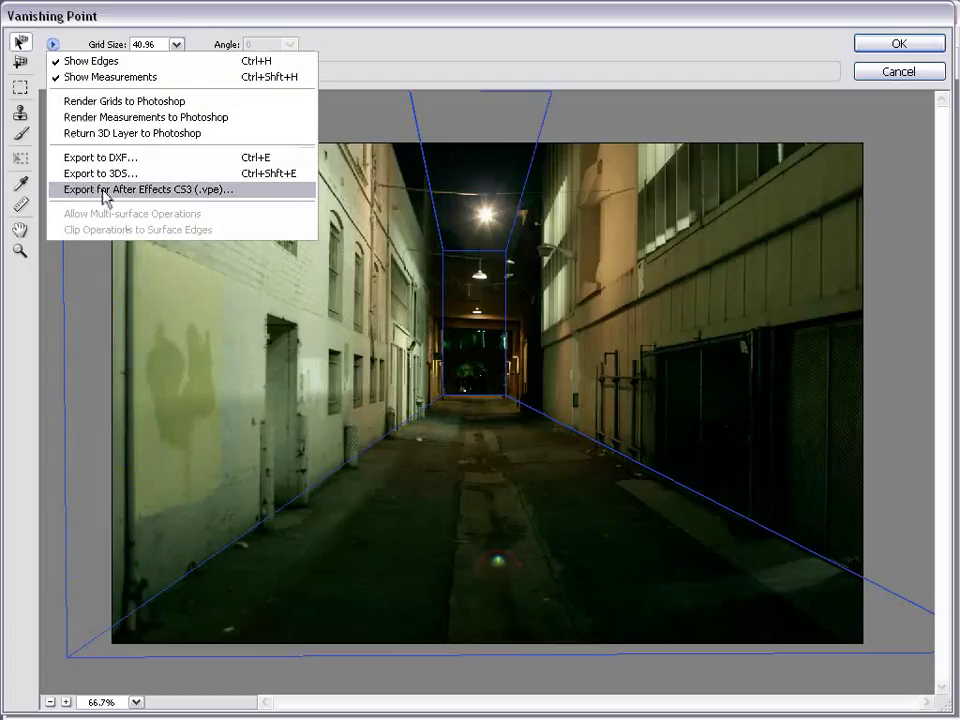
click(134, 199)
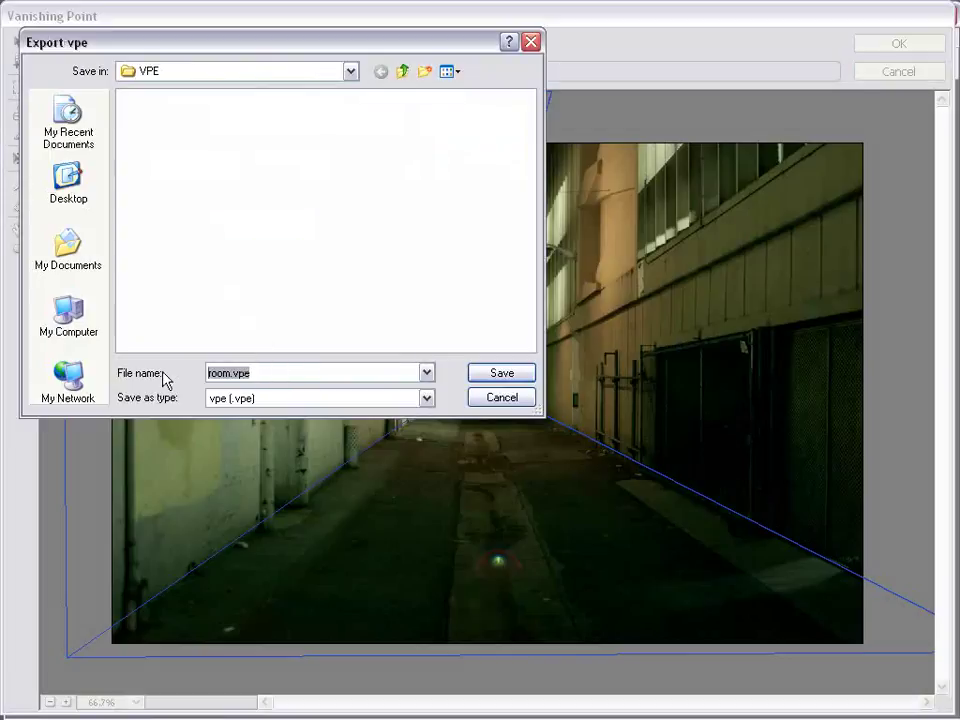
text(alley)
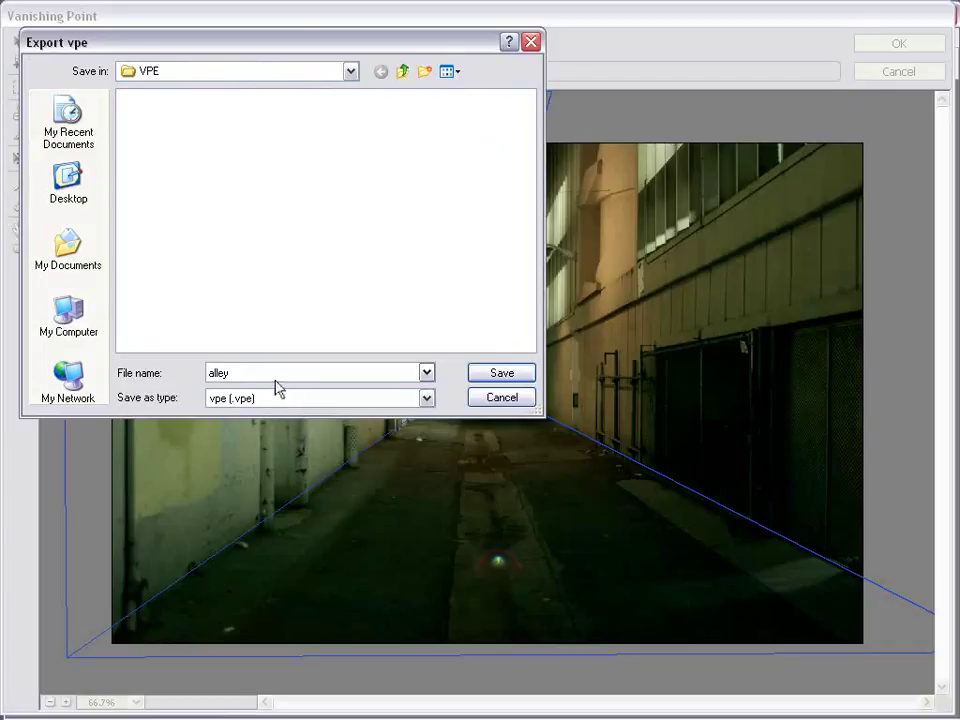
drag(280, 48, 393, 75)
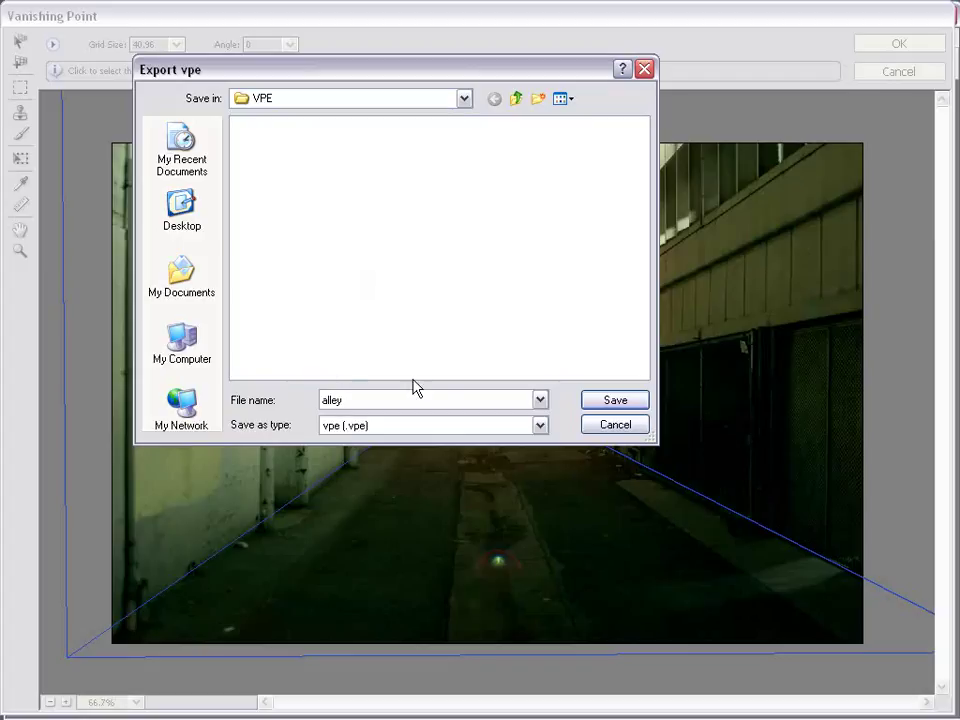
click(606, 403)
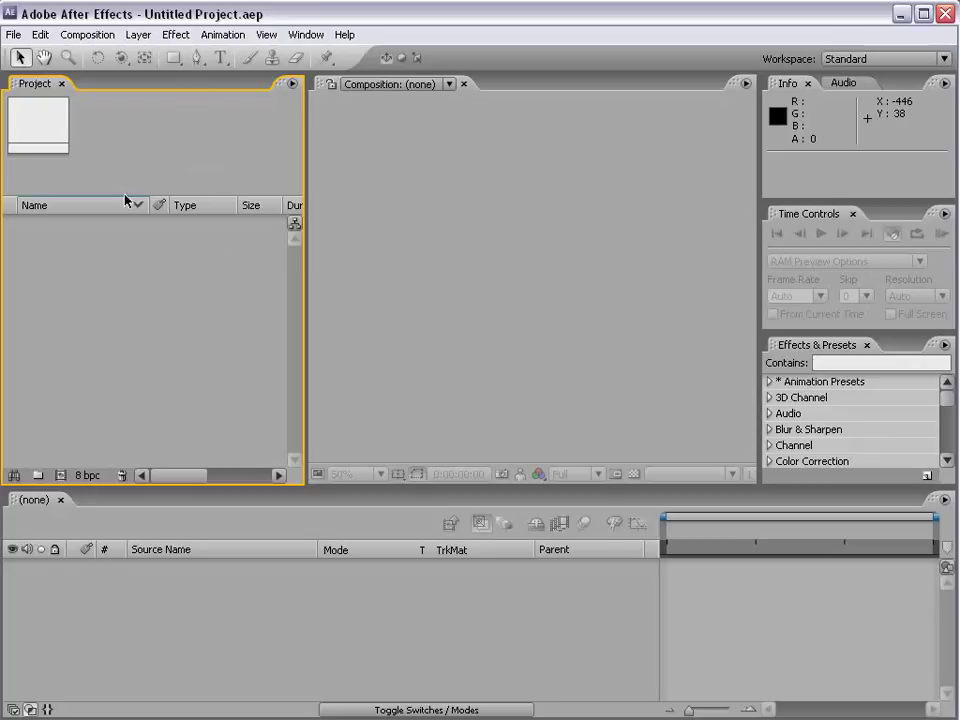
Step: Import alley.vpe through File > Import > Vanishing Point
click(13, 34)
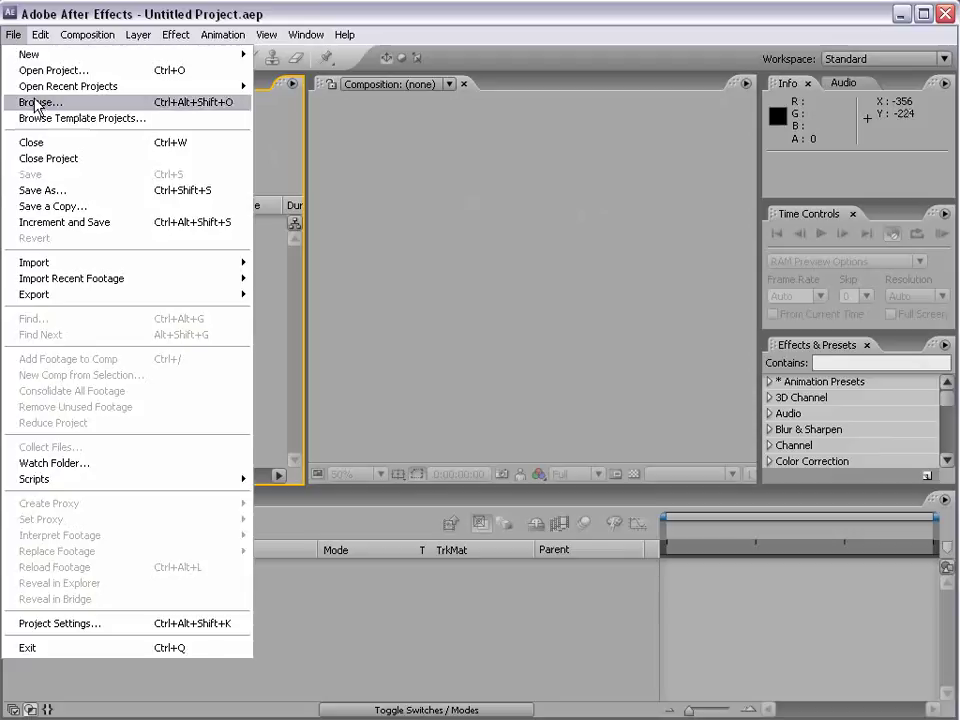
mouse_move(73, 266)
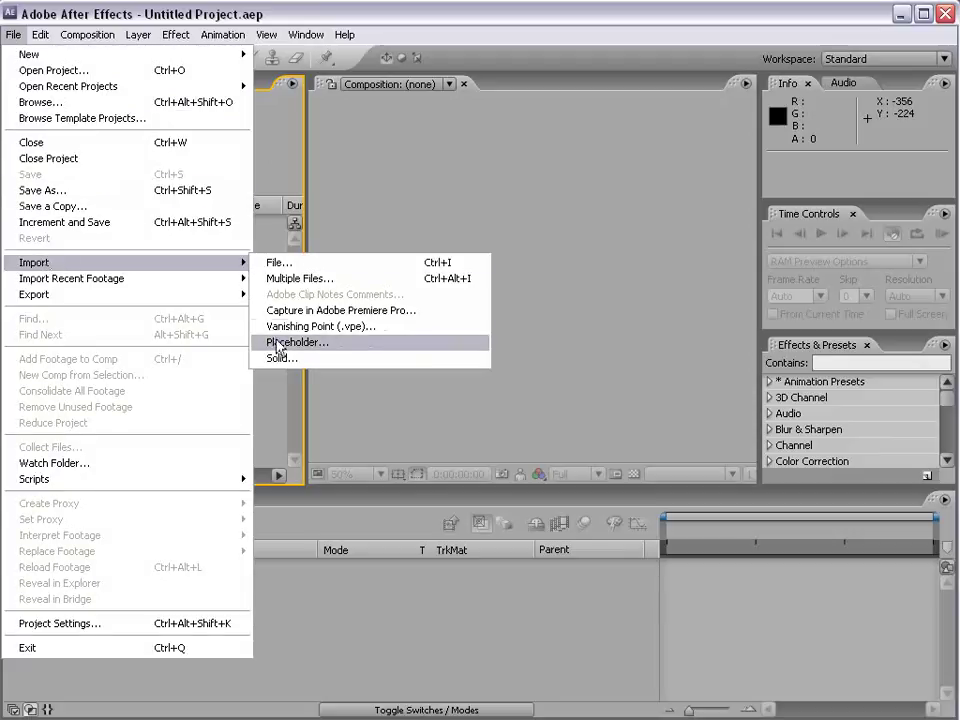
click(360, 336)
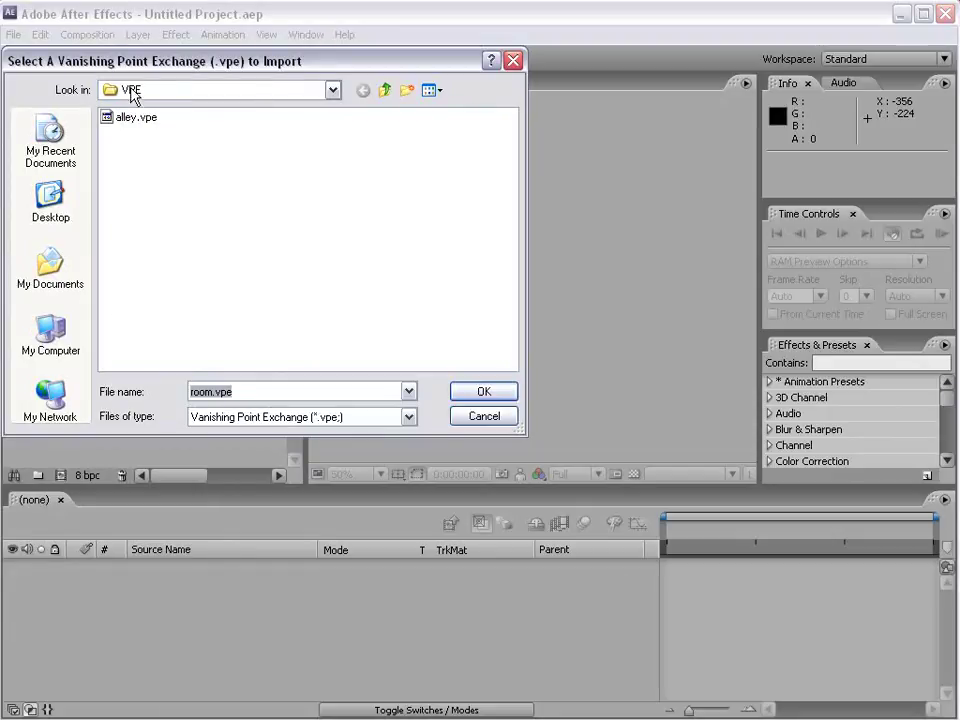
drag(94, 52, 101, 55)
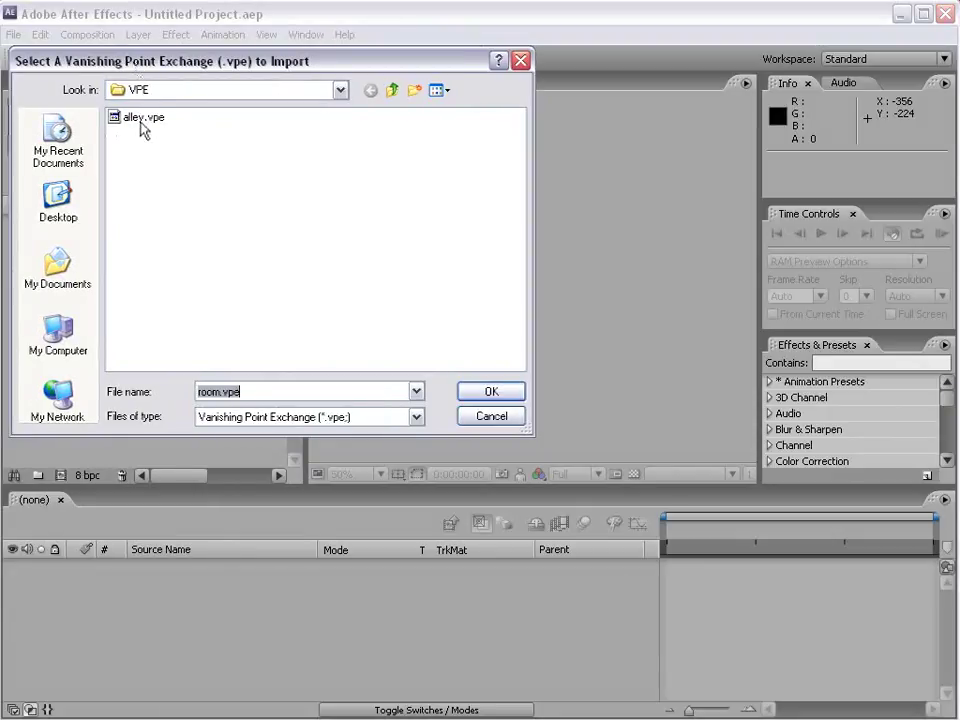
click(140, 118)
click(490, 396)
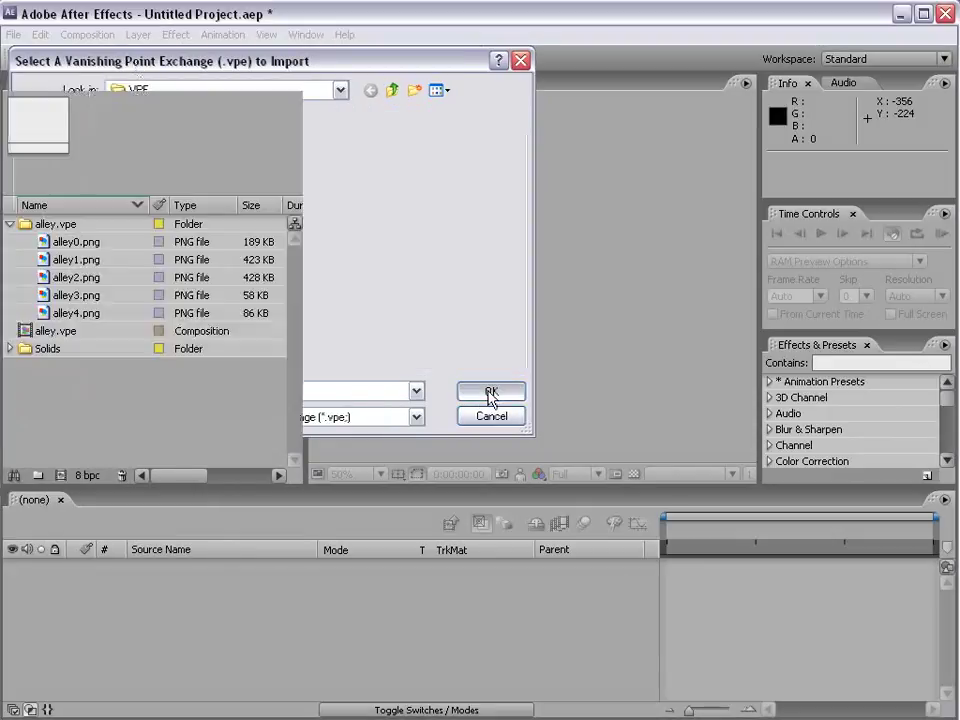
click(41, 226)
click(58, 243)
click(76, 260)
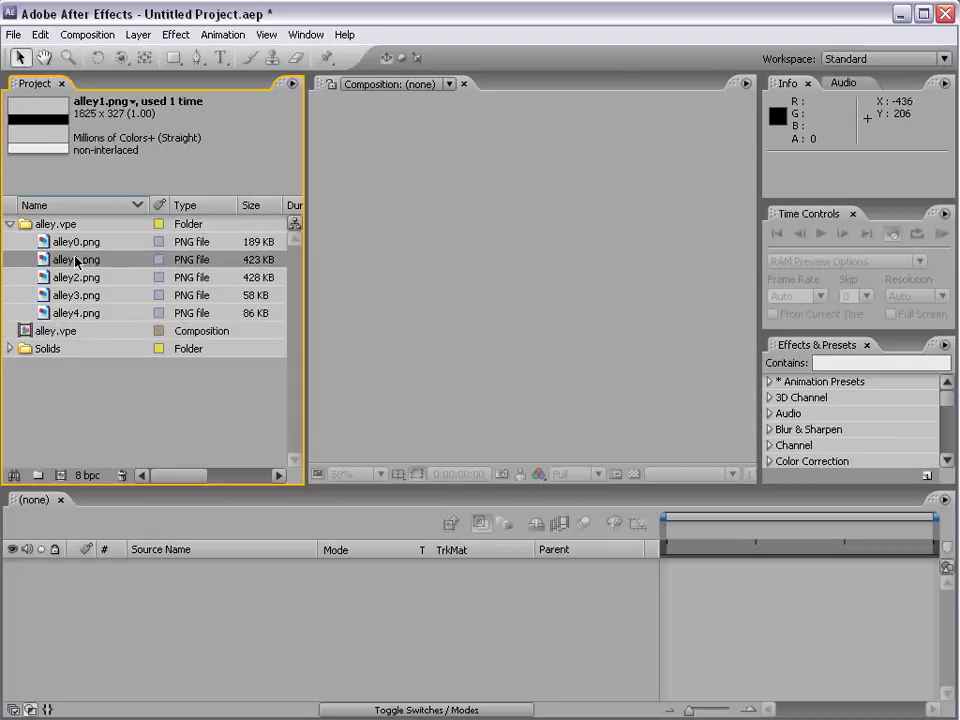
double_click(76, 260)
scroll(523, 392, down, 1)
double_click(76, 277)
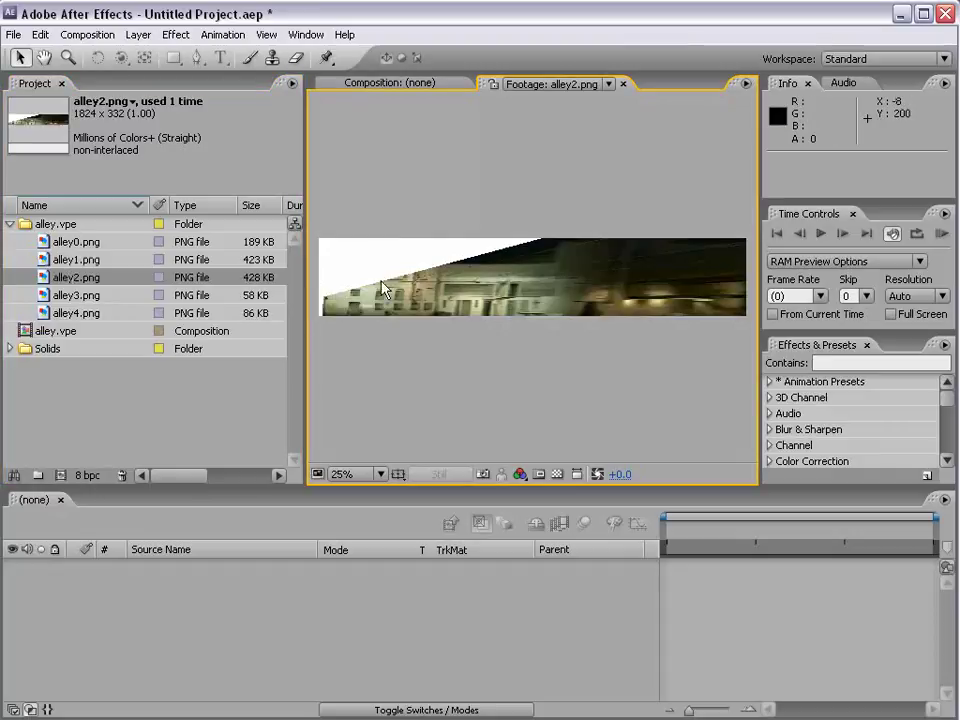
double_click(76, 295)
click(76, 313)
double_click(76, 313)
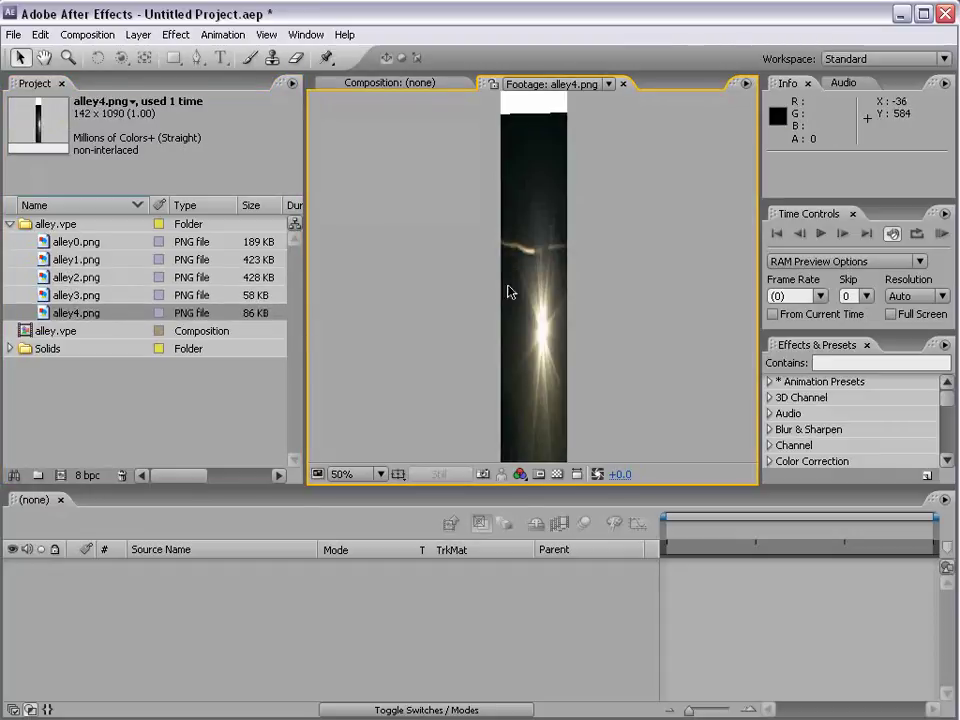
scroll(510, 291, up, 1)
scroll(510, 291, down, 1)
scroll(518, 274, up, 1)
scroll(514, 315, down, 1)
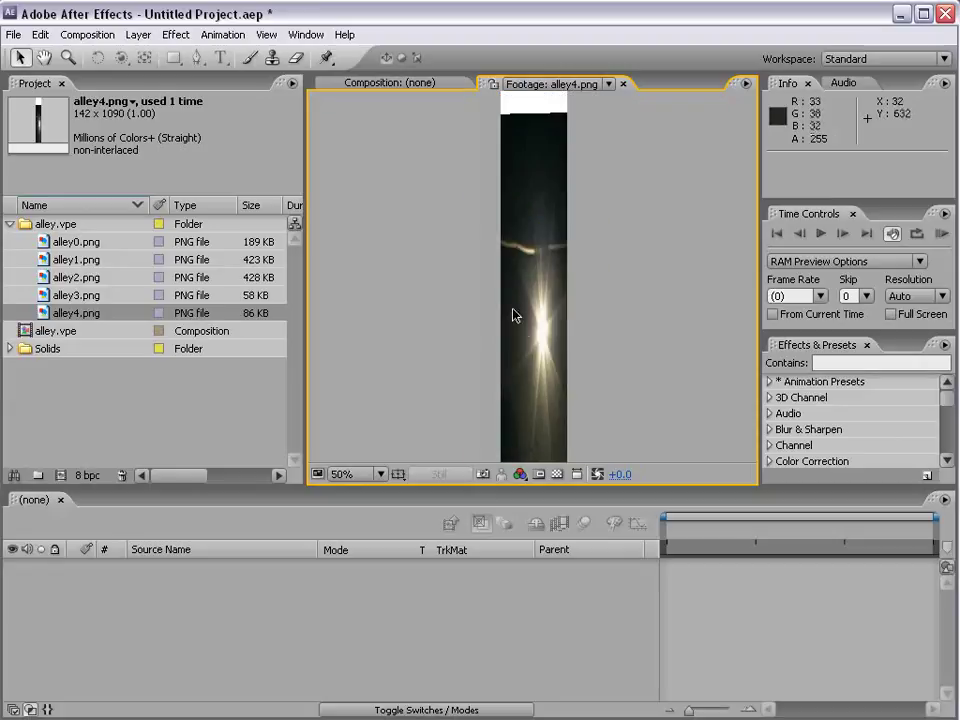
key(h)
drag(530, 334, 526, 314)
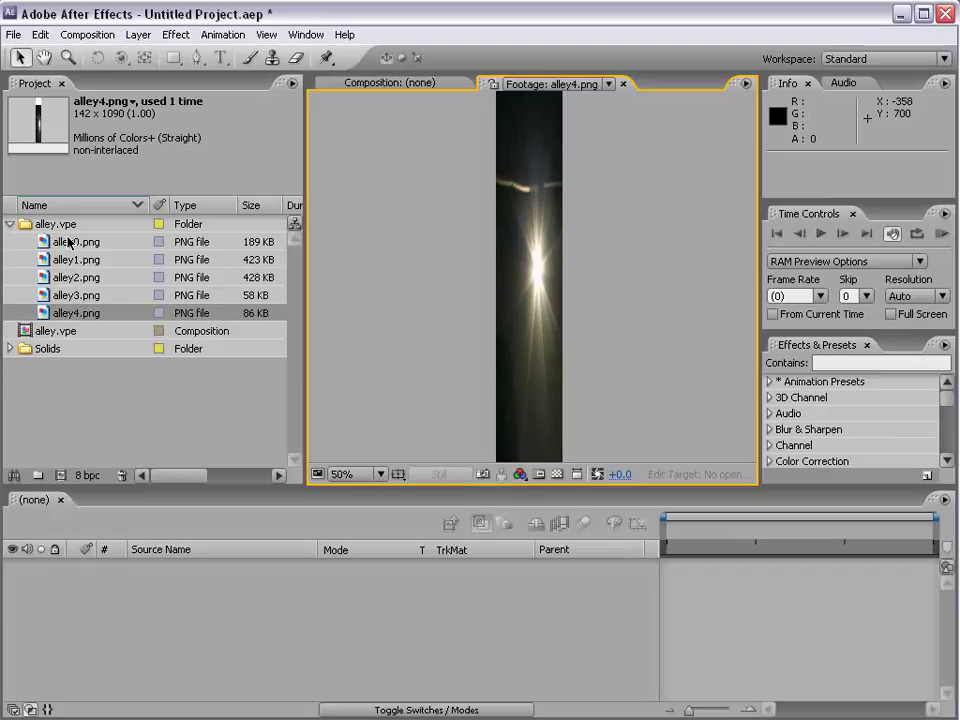
click(10, 224)
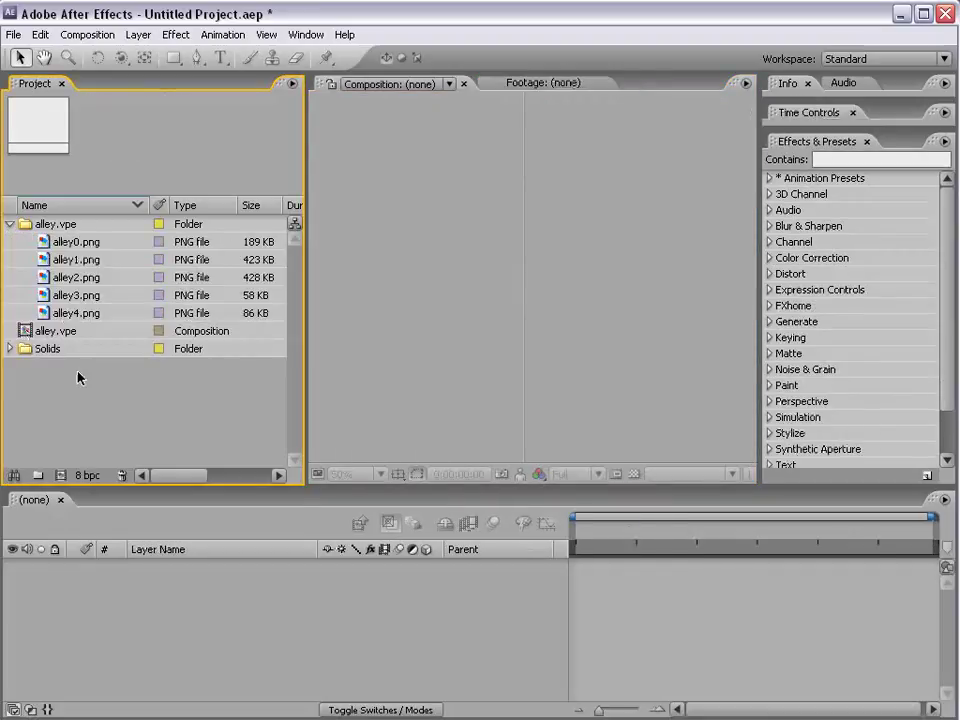
Step: Open the alley.vpe composition and orbit its view until the alley sits level
double_click(24, 328)
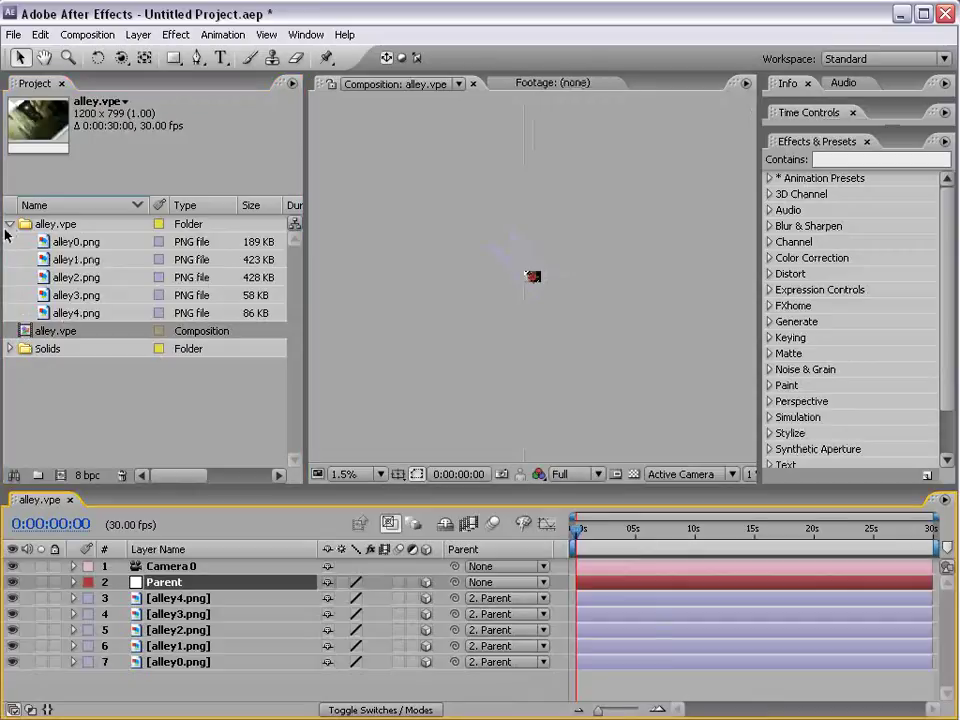
click(10, 224)
scroll(437, 326, up, 2)
scroll(435, 326, up, 2)
scroll(435, 326, up, 1)
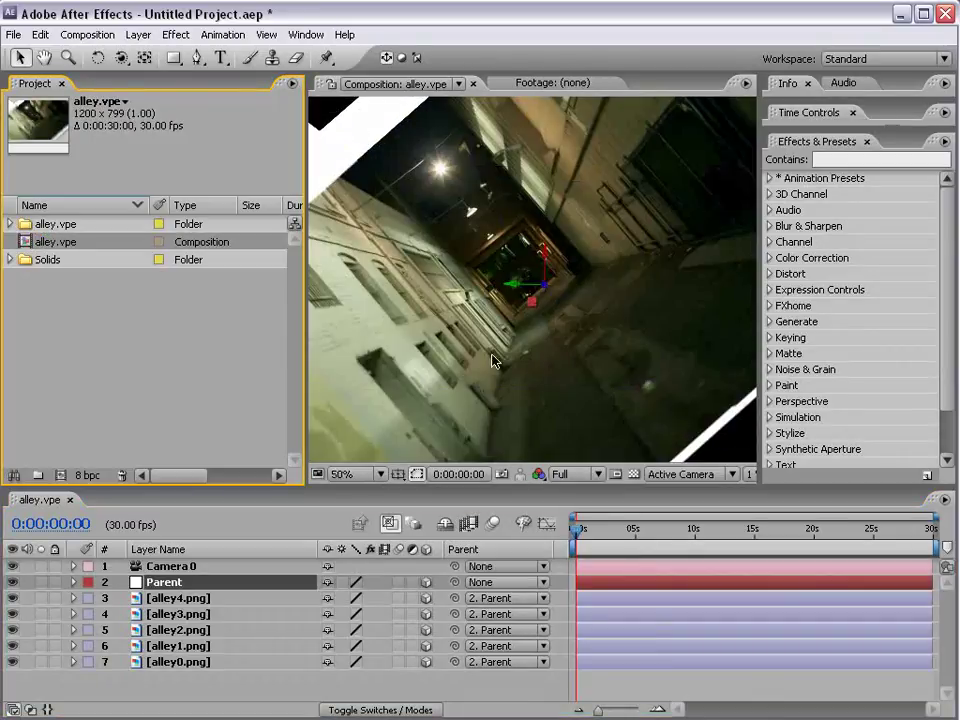
scroll(480, 328, down, 1)
click(178, 585)
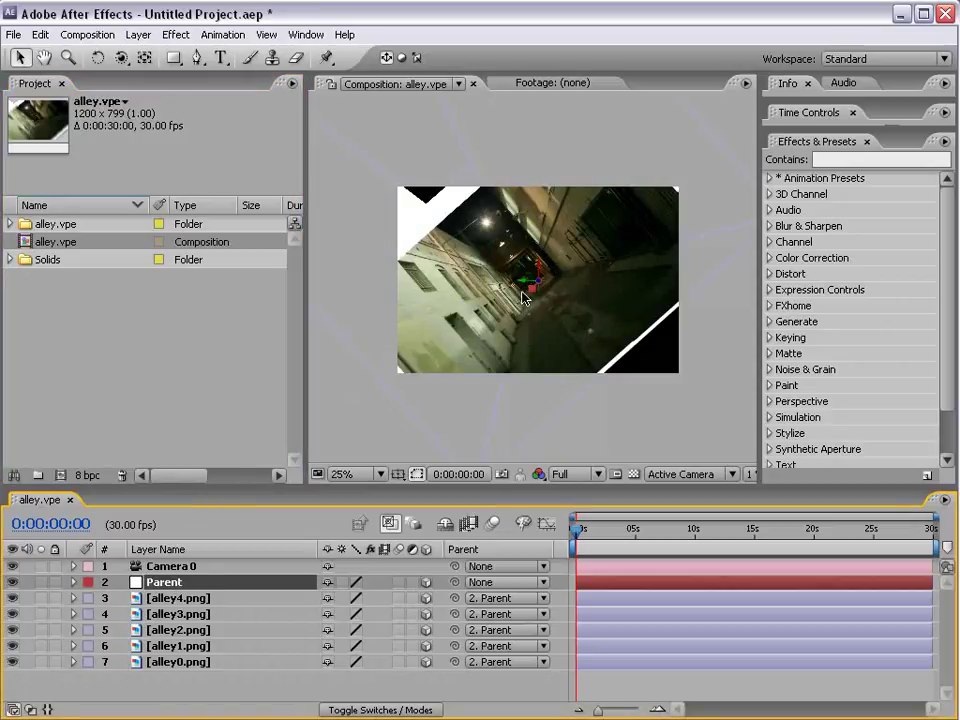
key(period)
key(w)
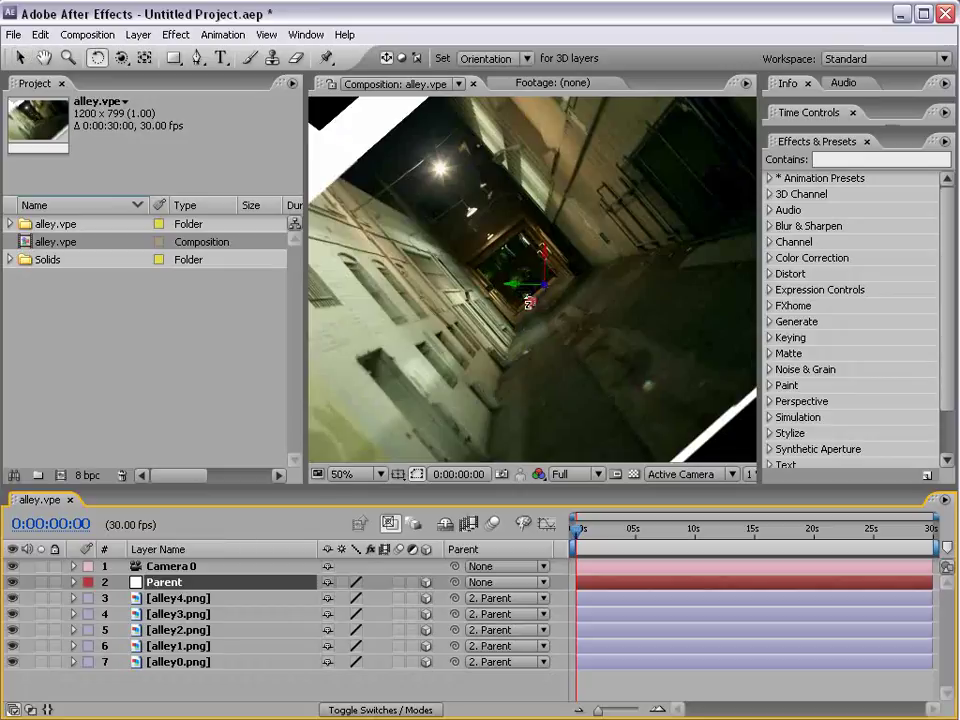
drag(535, 289, 524, 289)
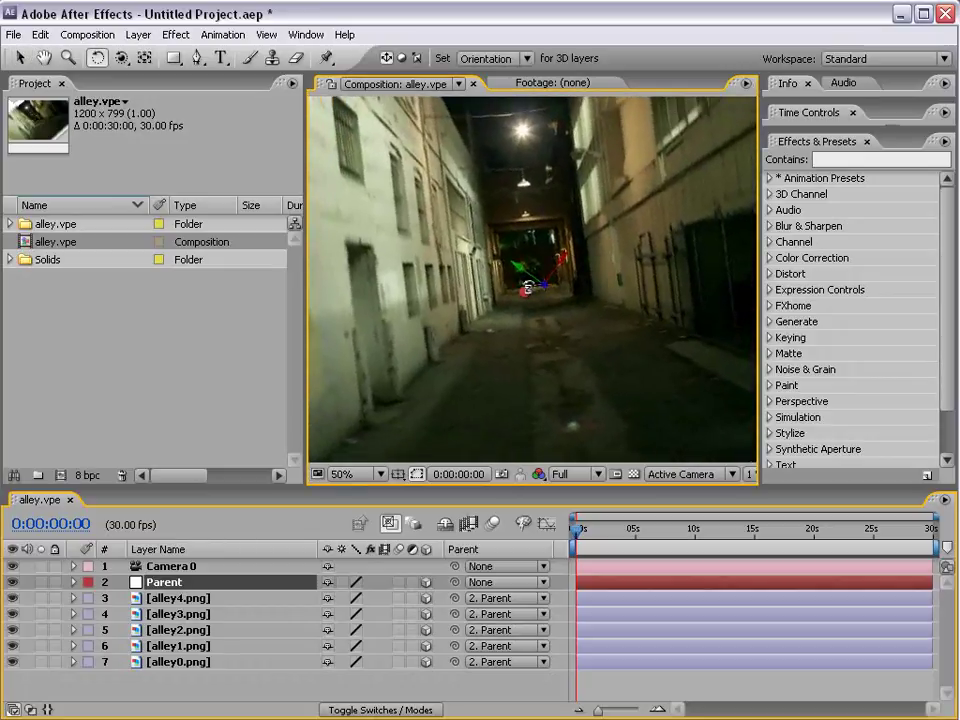
key(comma)
key(comma)
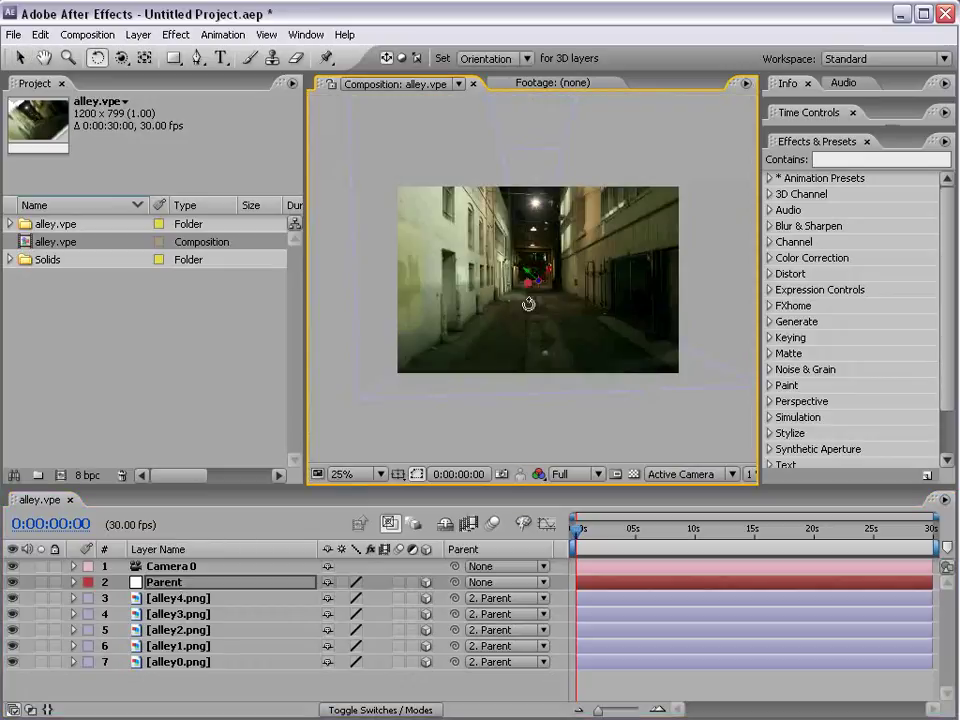
key(v)
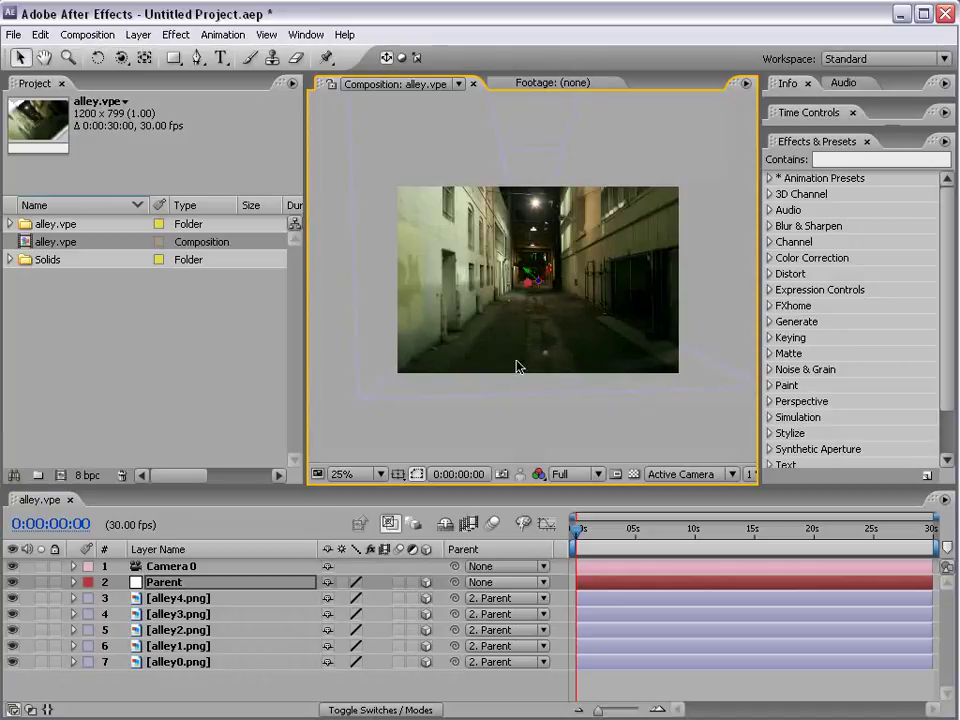
Step: Show Camera 0's Position property in a taller timeline
drag(235, 488, 233, 436)
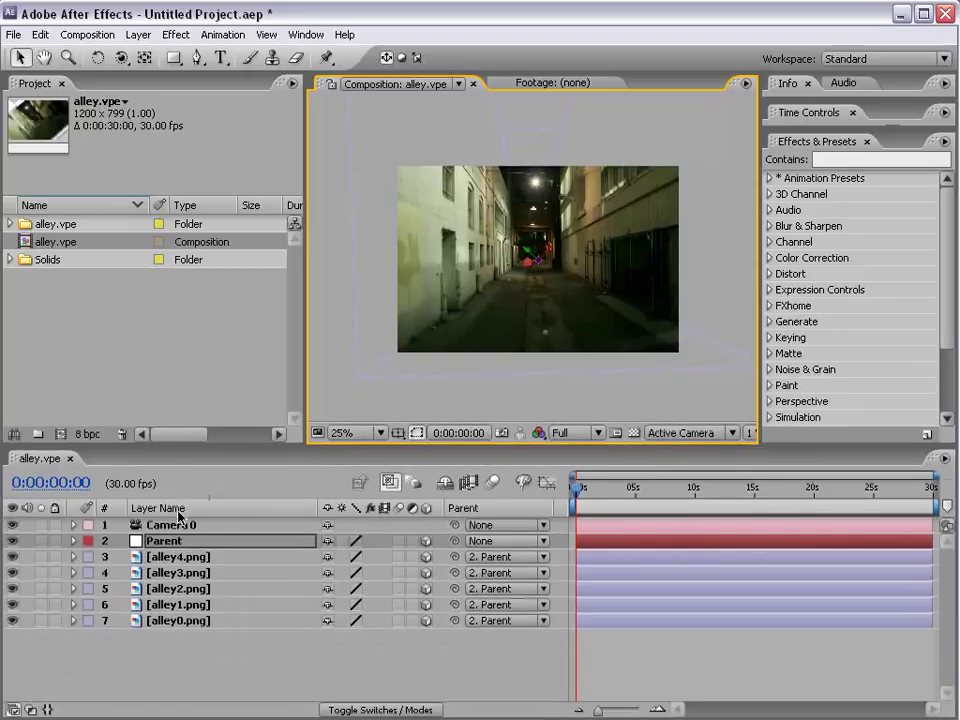
click(176, 525)
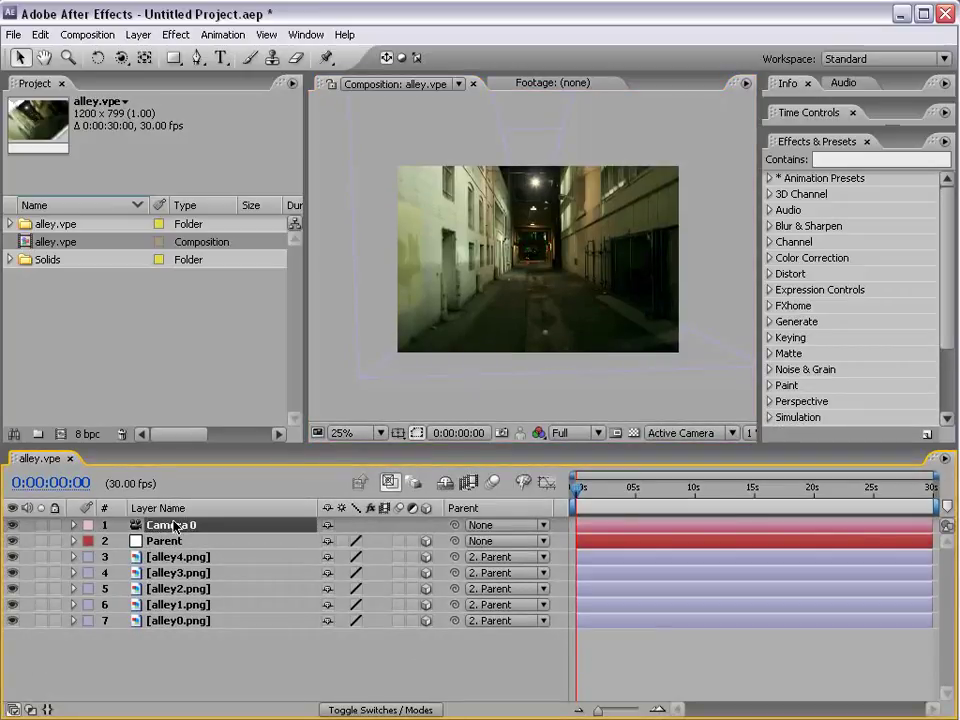
key(p)
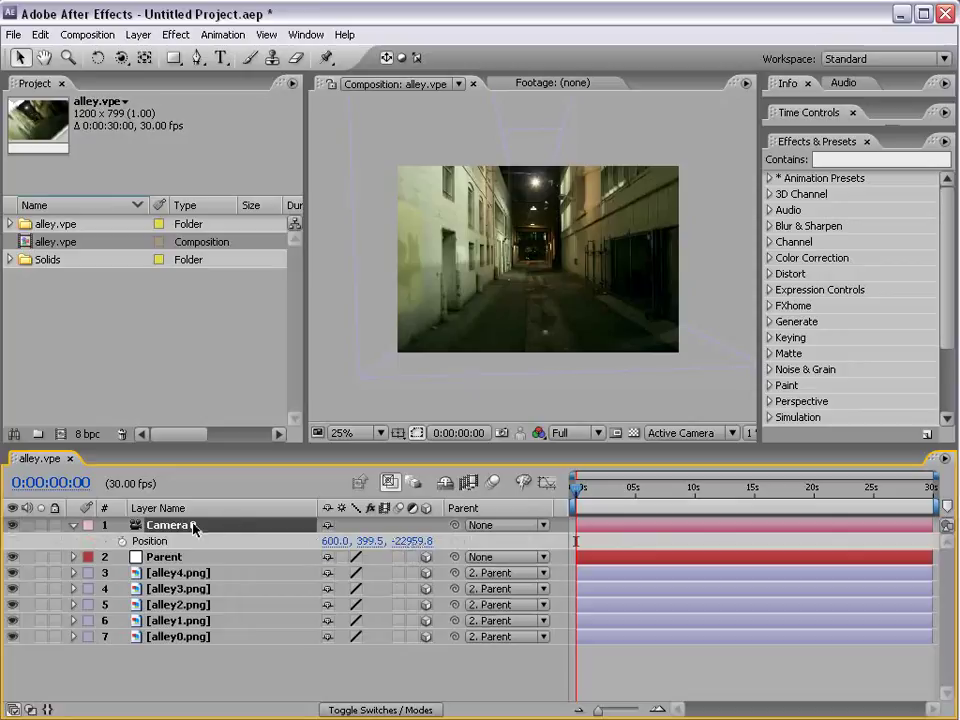
key(c)
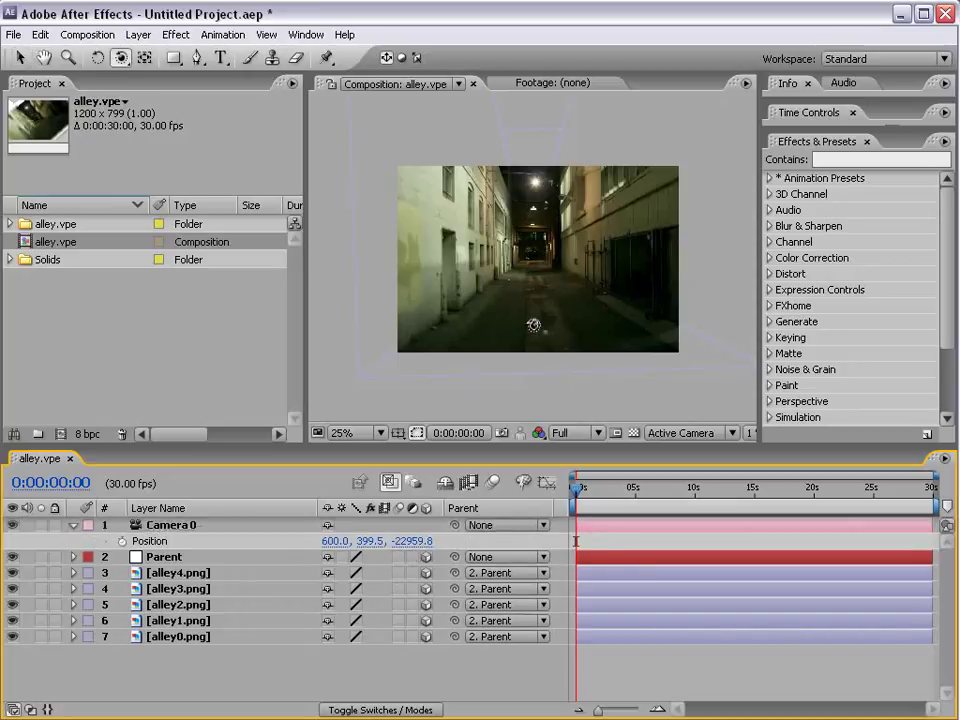
click(135, 34)
mouse_move(252, 52)
click(386, 70)
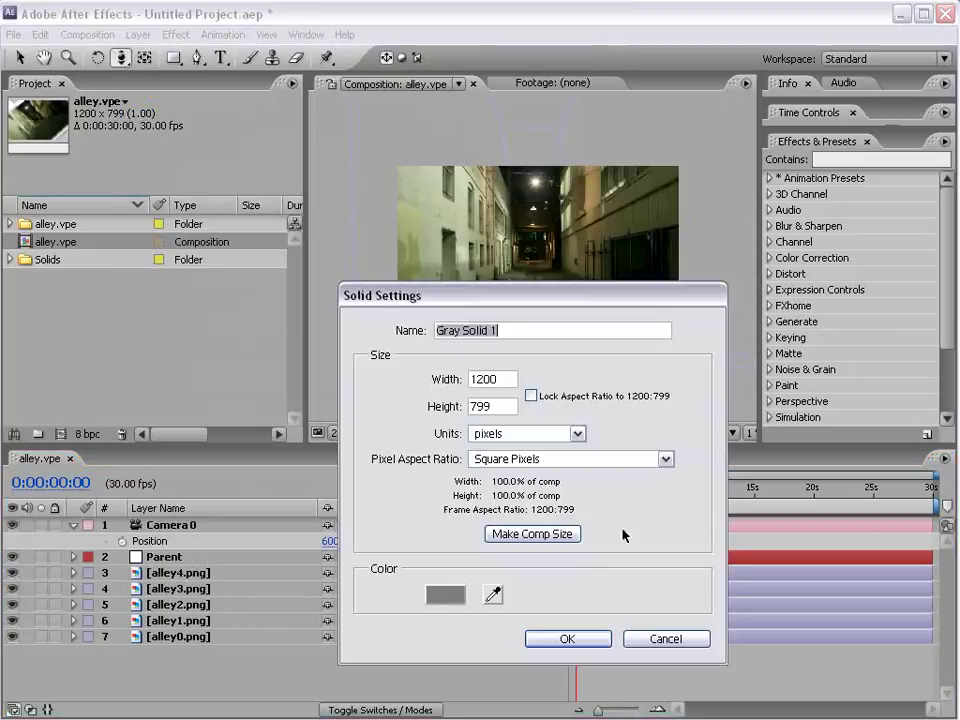
click(564, 637)
click(425, 525)
click(425, 525)
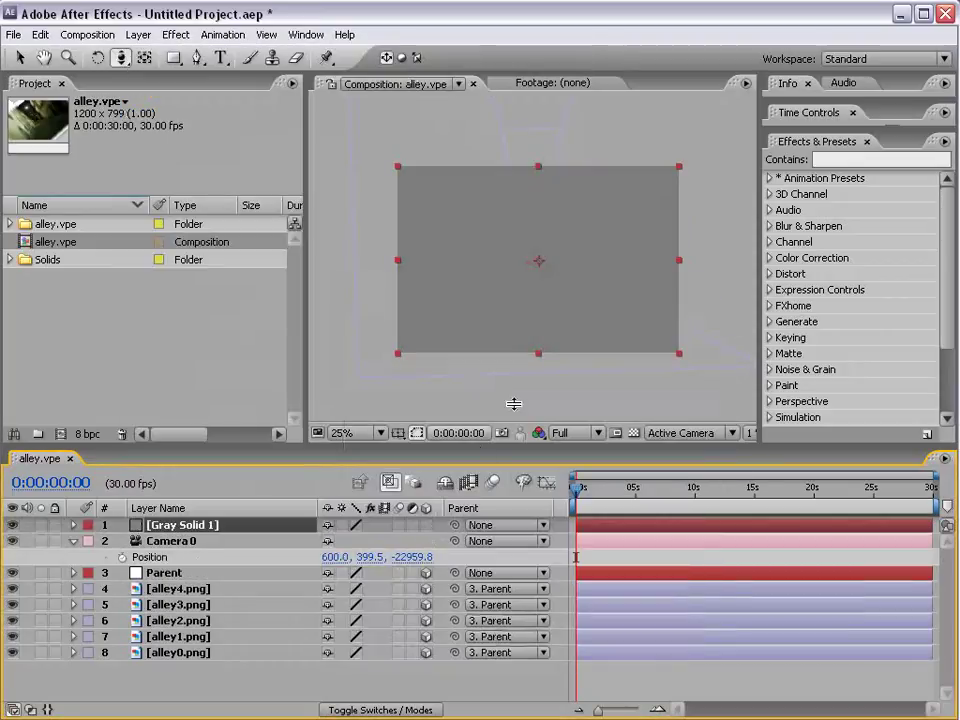
click(425, 525)
key(slash)
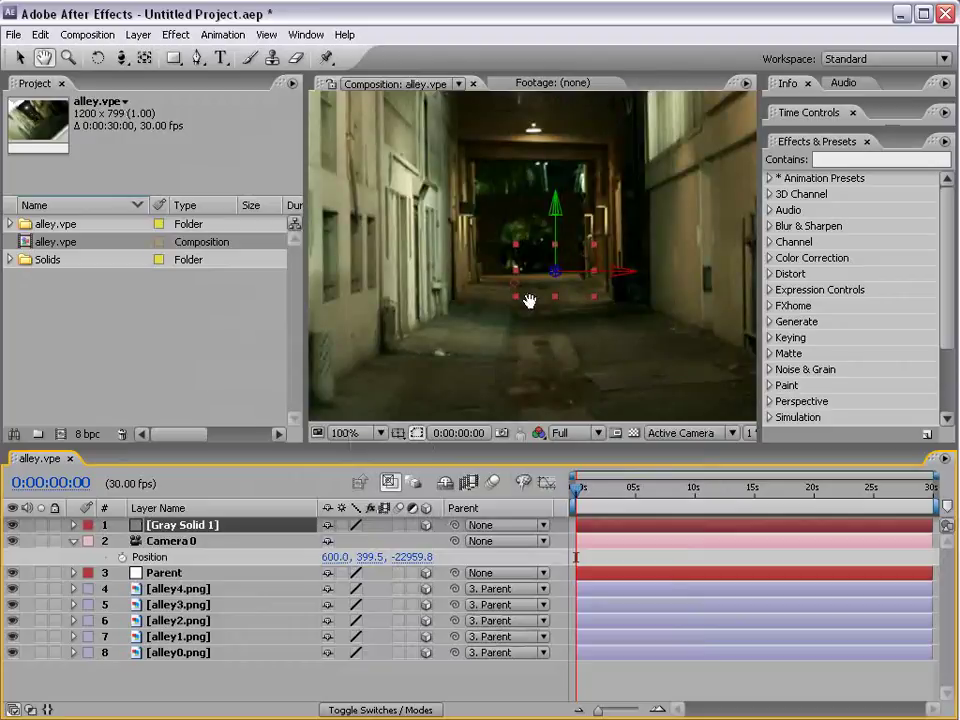
key(Delete)
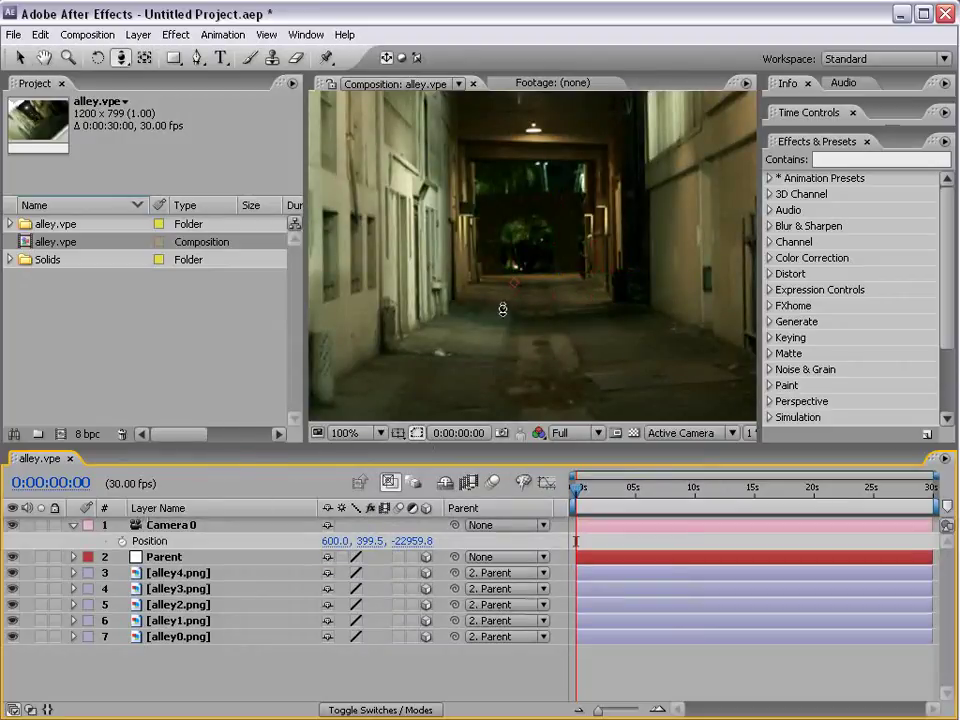
key(v)
key(comma)
key(comma)
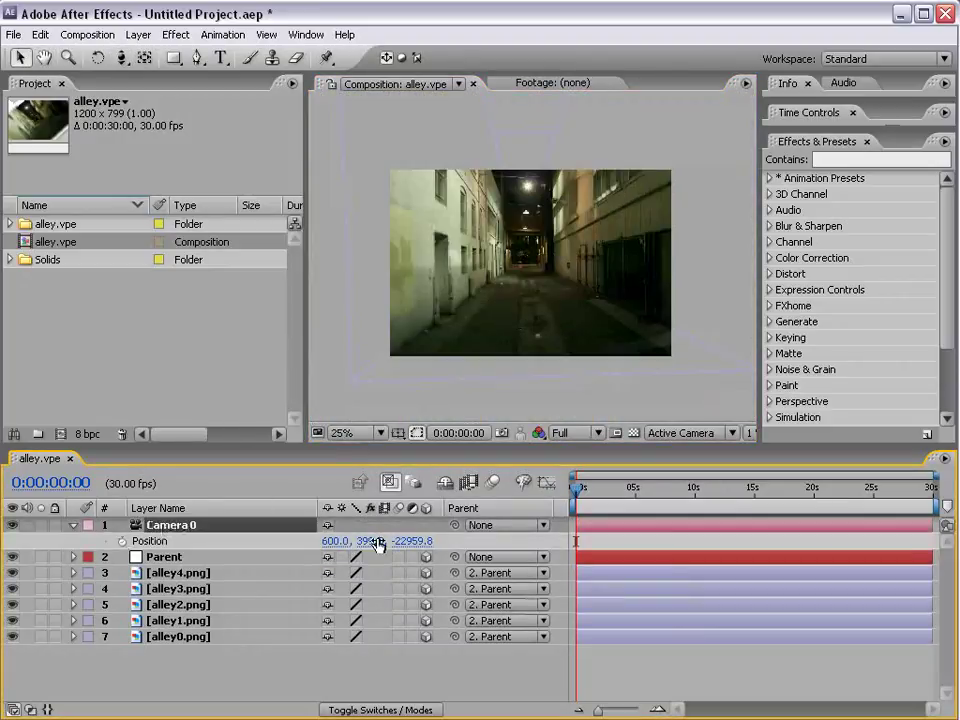
Step: Try dollying the camera into the alley, then revert the move
key(c)
drag(521, 313, 548, 222)
key(c)
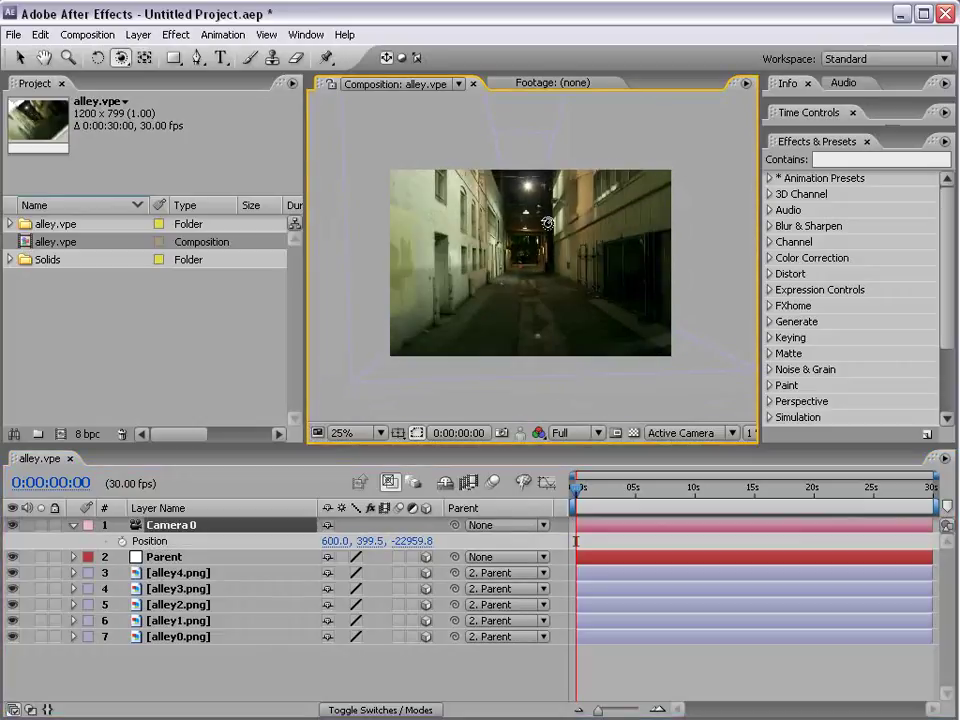
Step: Add a new Point light, Light 1, to the composition
click(138, 34)
mouse_move(150, 54)
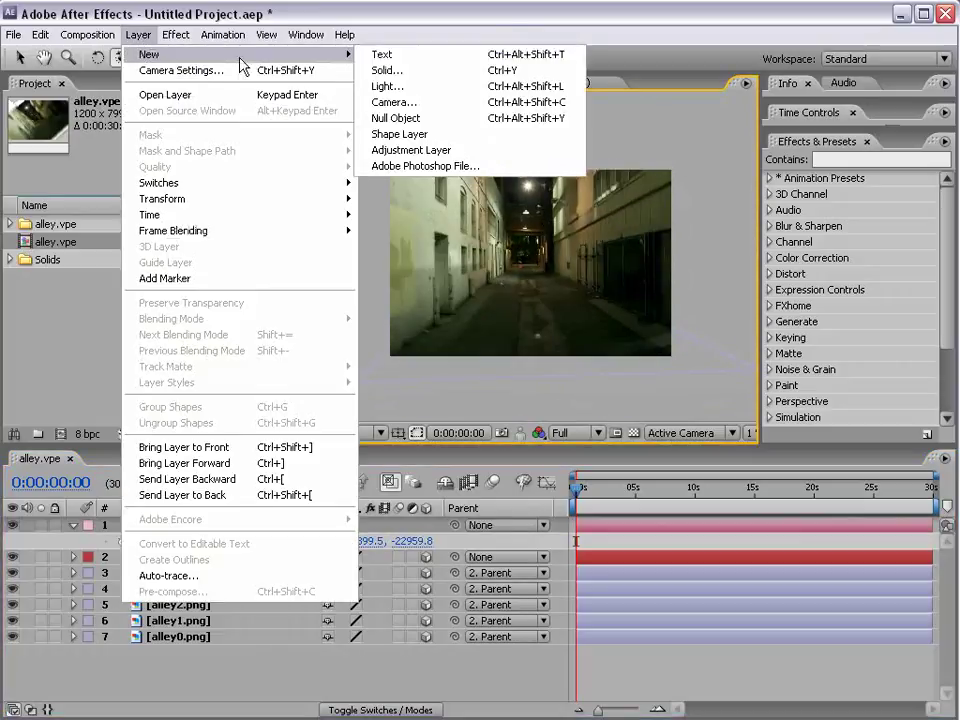
click(401, 88)
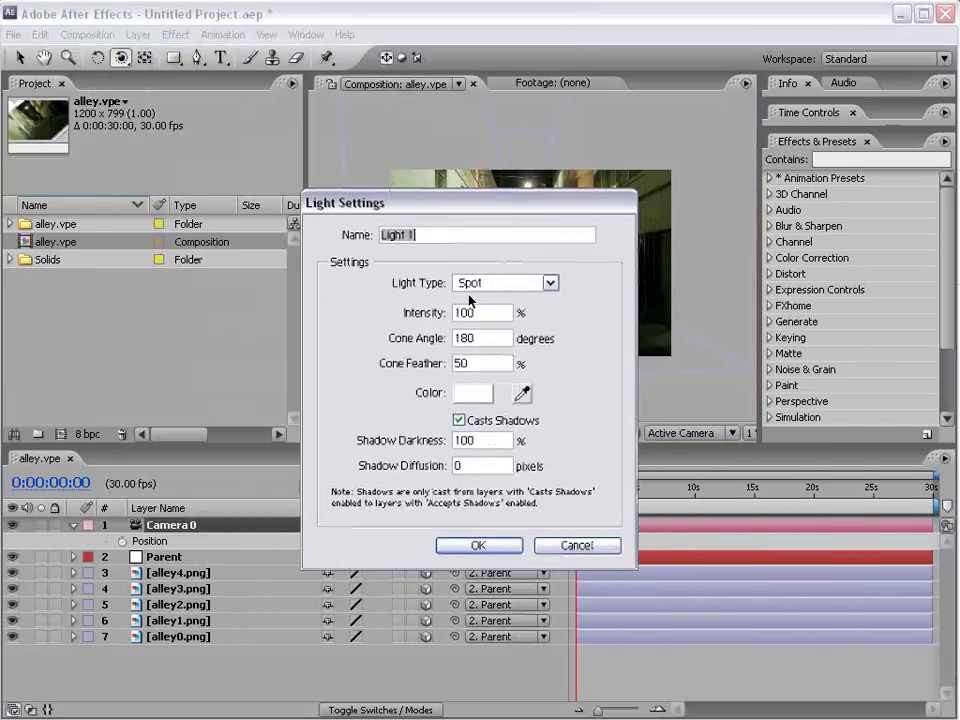
click(500, 283)
click(478, 325)
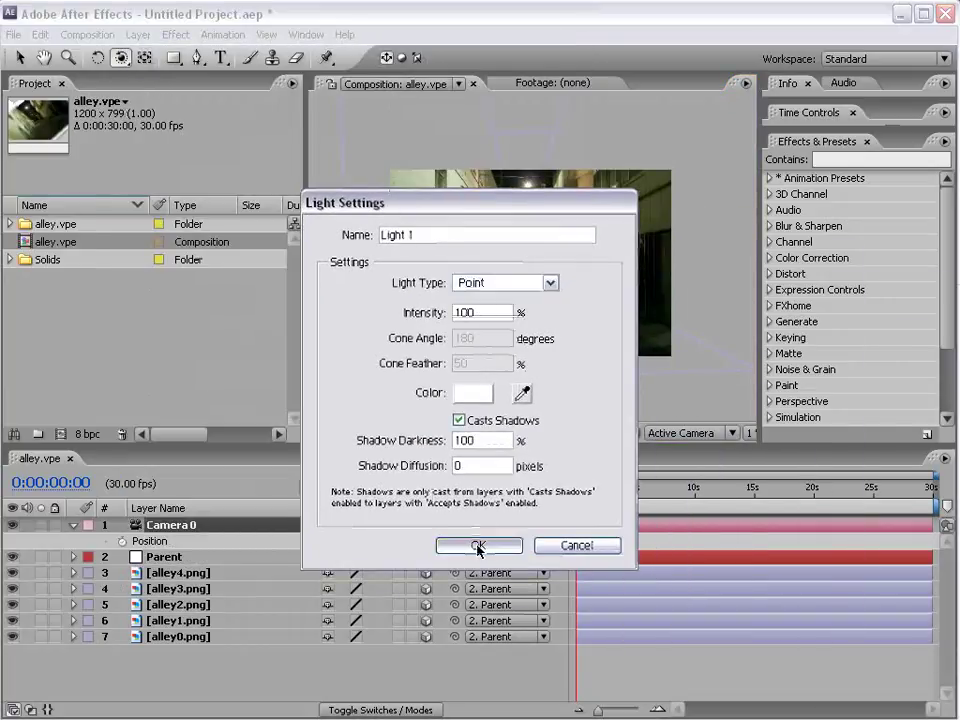
click(478, 546)
key(v)
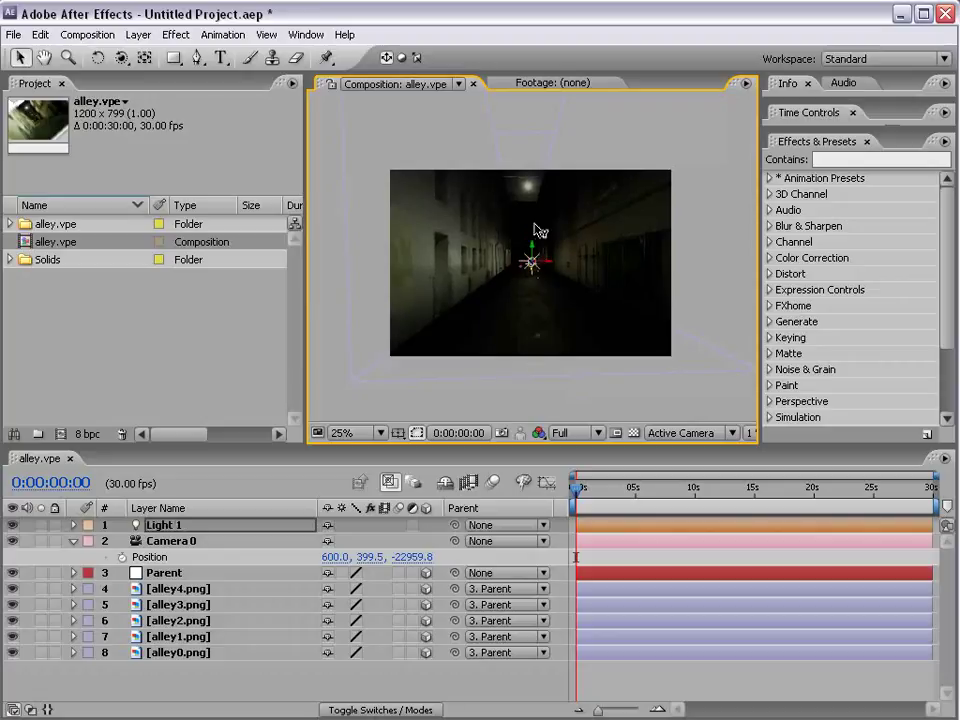
Step: Move Light 1 to the alley's centre, fine-tuning it in the maximized viewer
drag(537, 264, 452, 336)
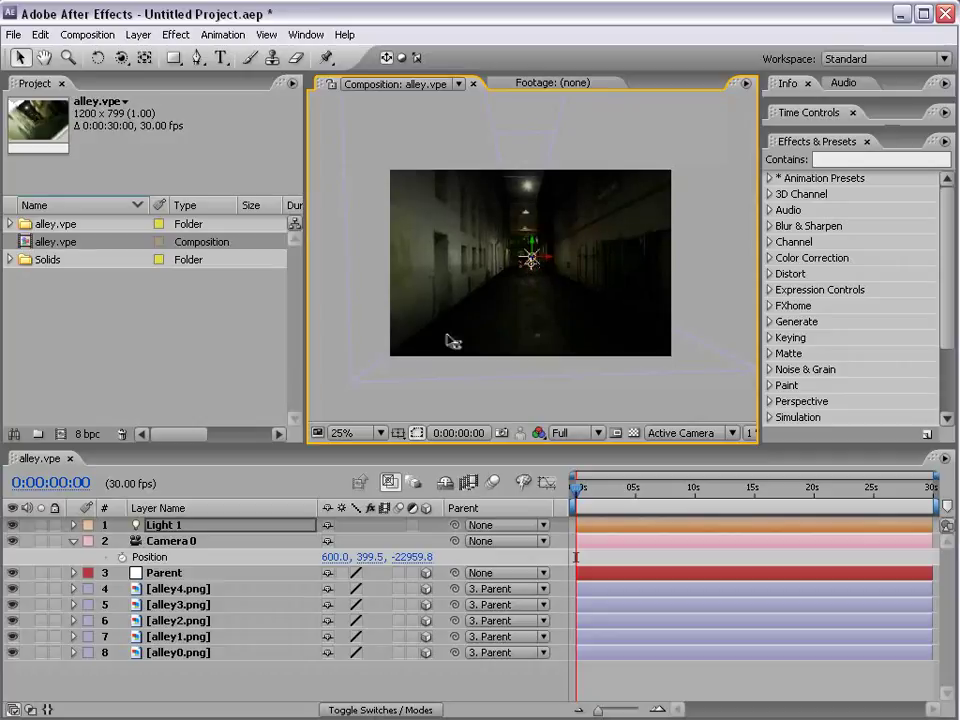
drag(130, 327, 137, 320)
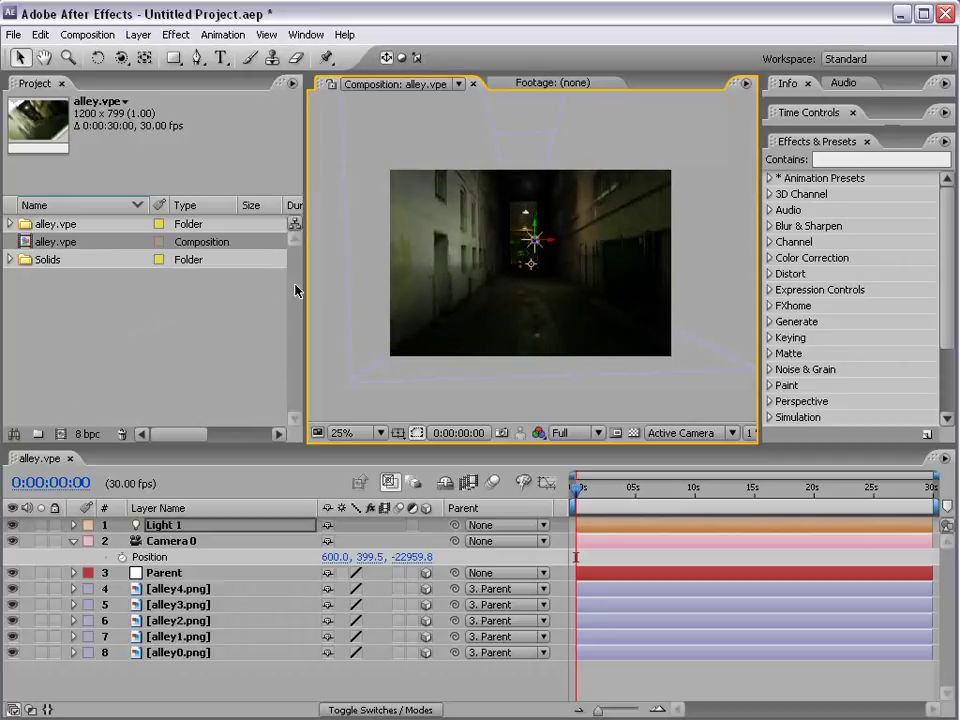
key(grave)
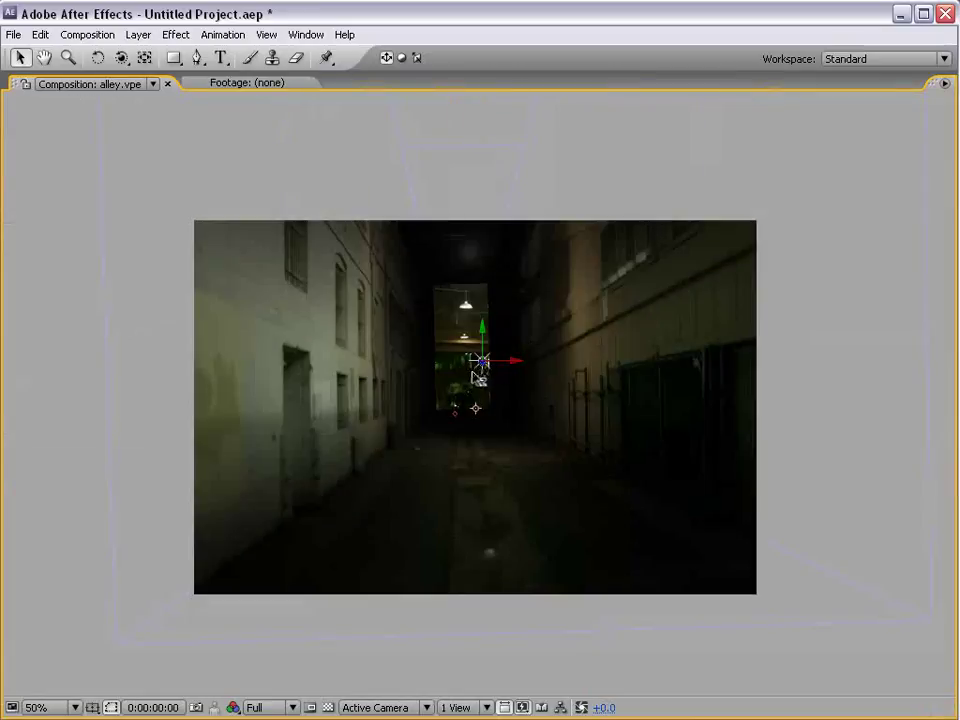
mouse_move(484, 363)
mouse_down()
mouse_move(466, 400)
mouse_move(477, 345)
mouse_up()
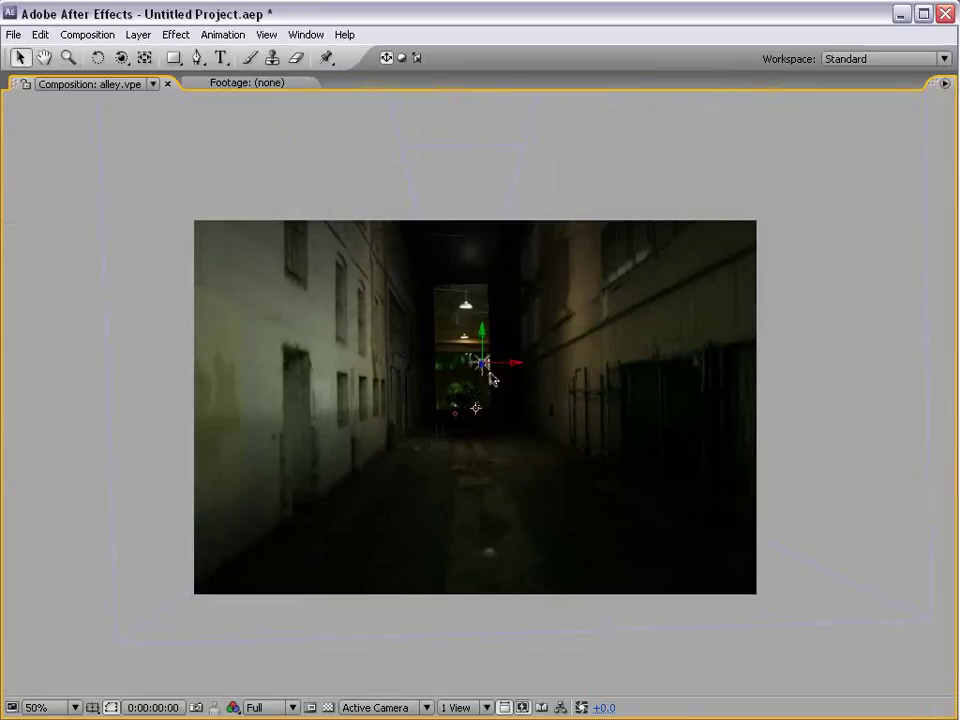
key(grave)
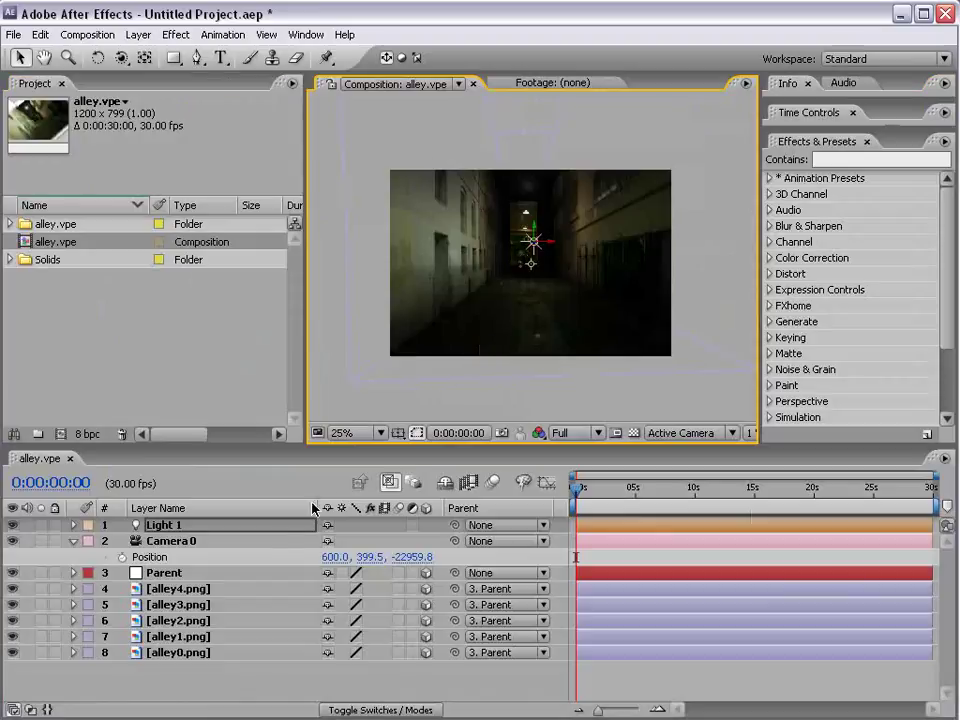
Step: Select the alley3.png layer for an effect
click(190, 637)
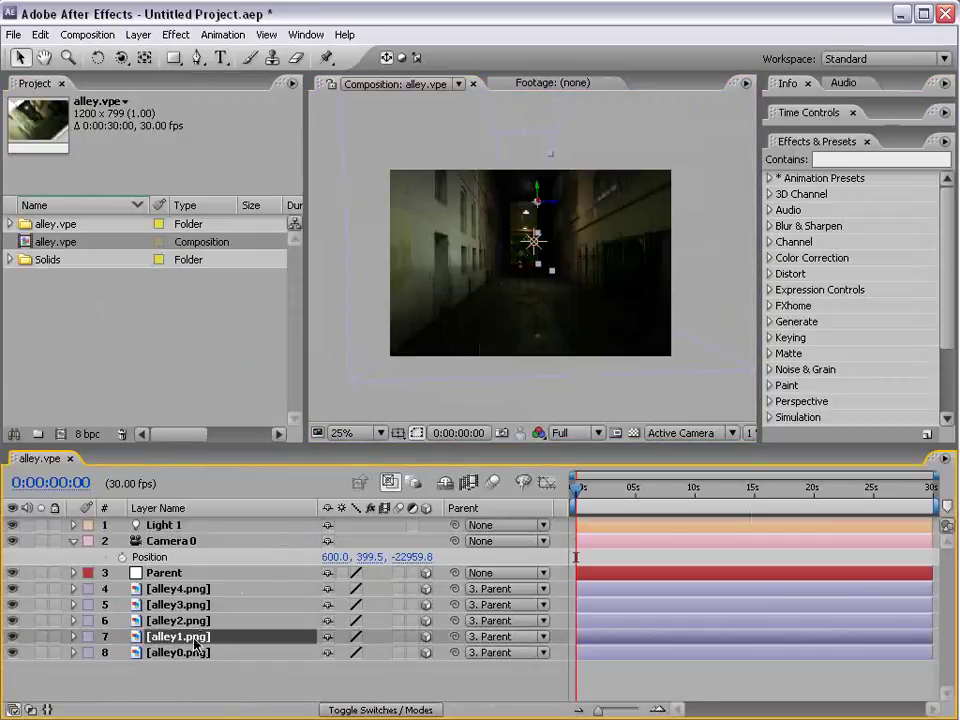
click(192, 621)
click(196, 605)
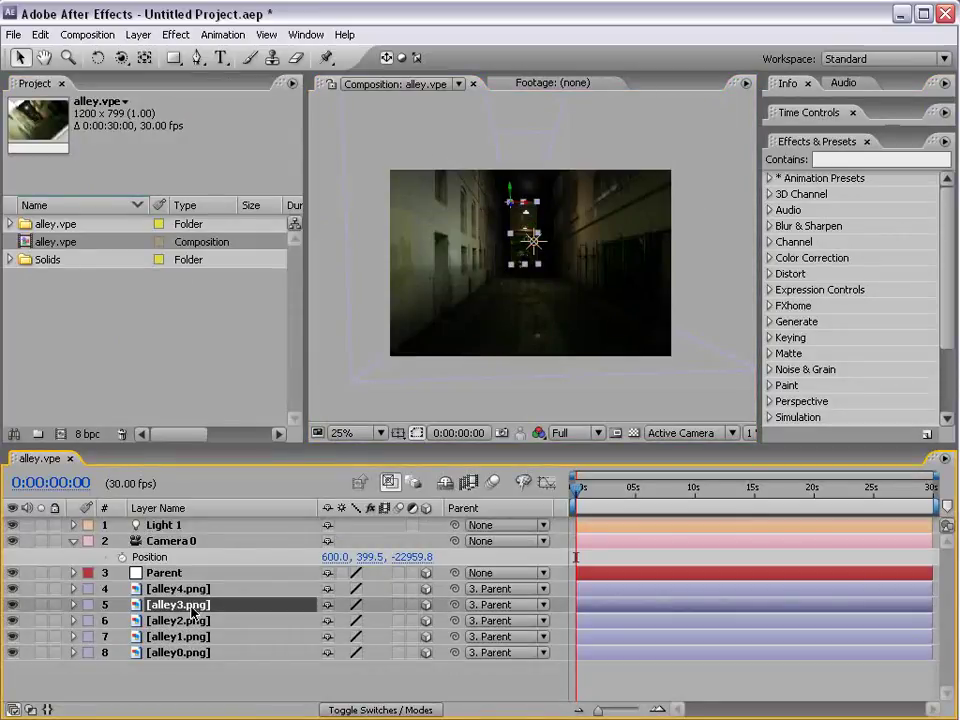
click(176, 34)
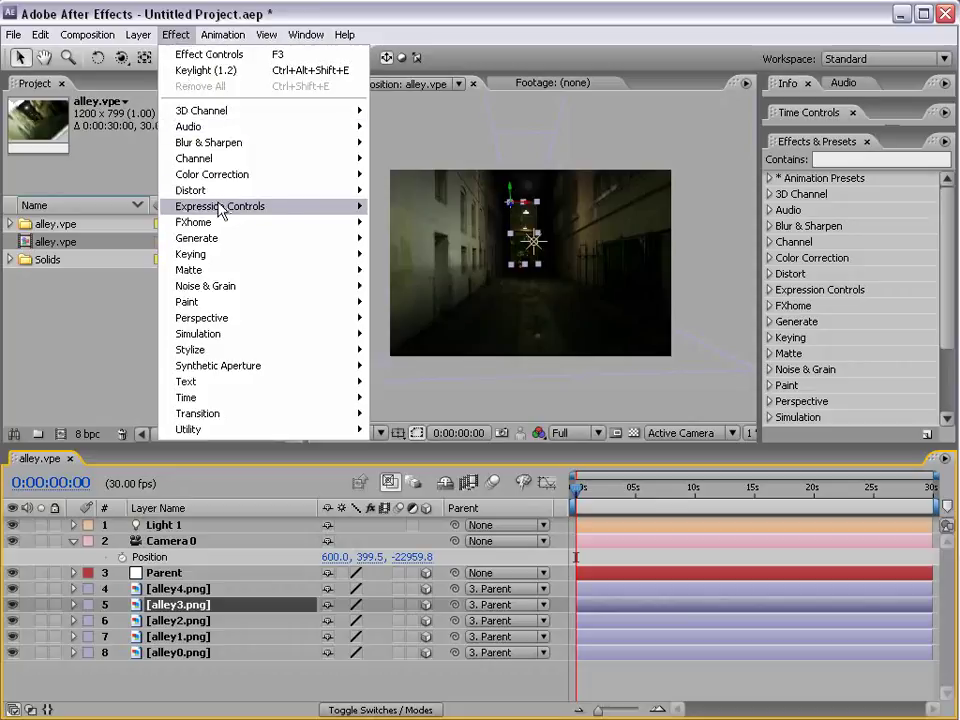
Step: Apply an Exposure effect to alley3.png with Exposure set to -4.00
mouse_move(262, 179)
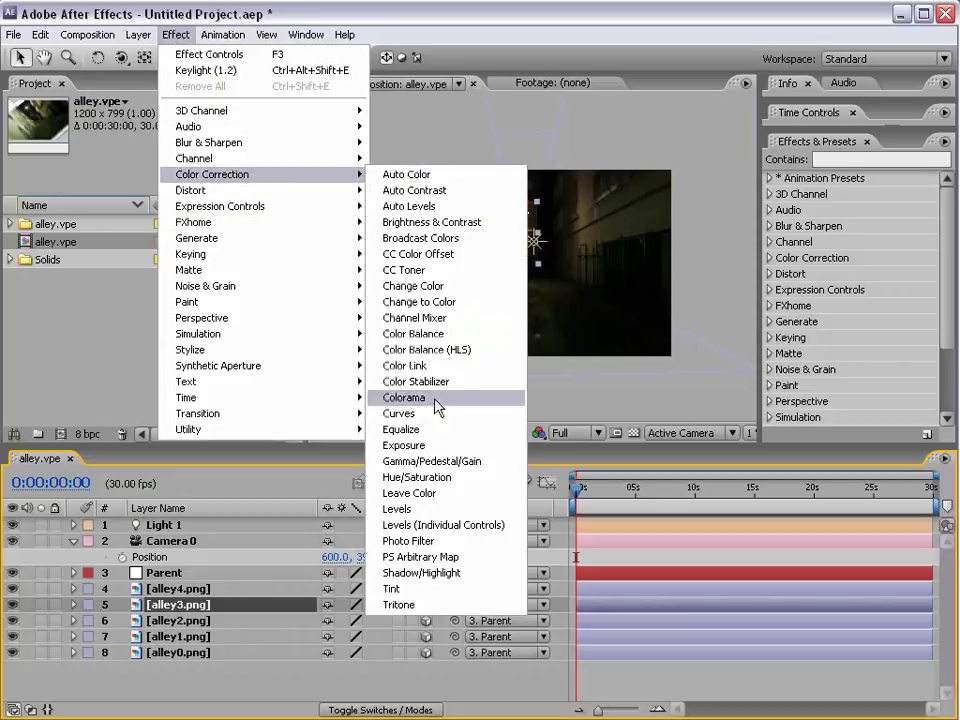
click(404, 446)
scroll(540, 270, up, 2)
drag(540, 270, 560, 300)
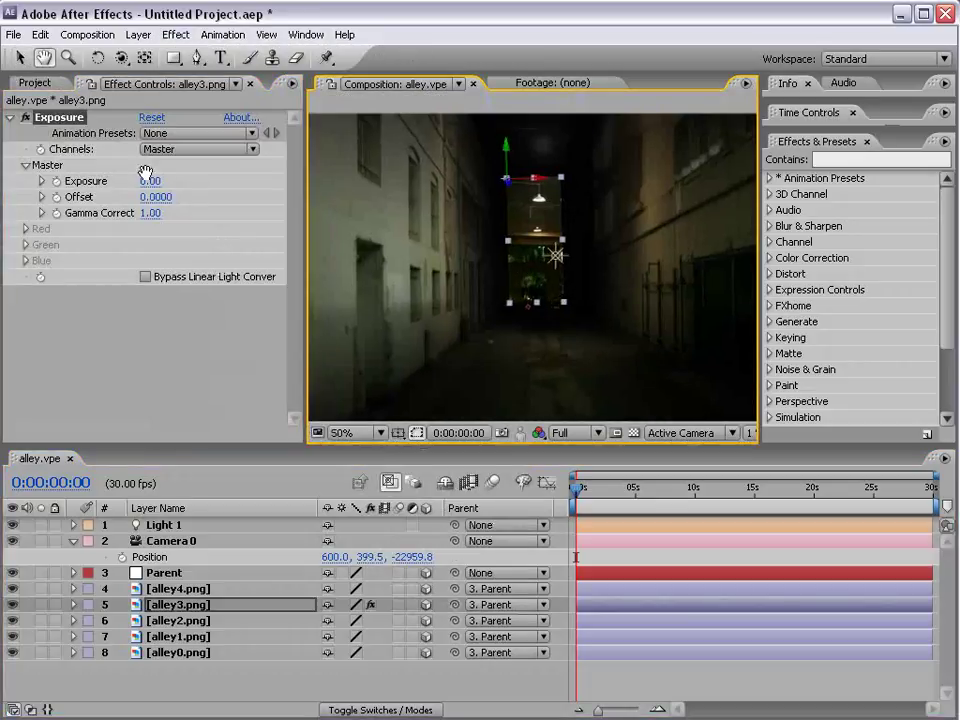
mouse_move(150, 181)
mouse_down()
mouse_move(118, 181)
mouse_move(118, 191)
mouse_up()
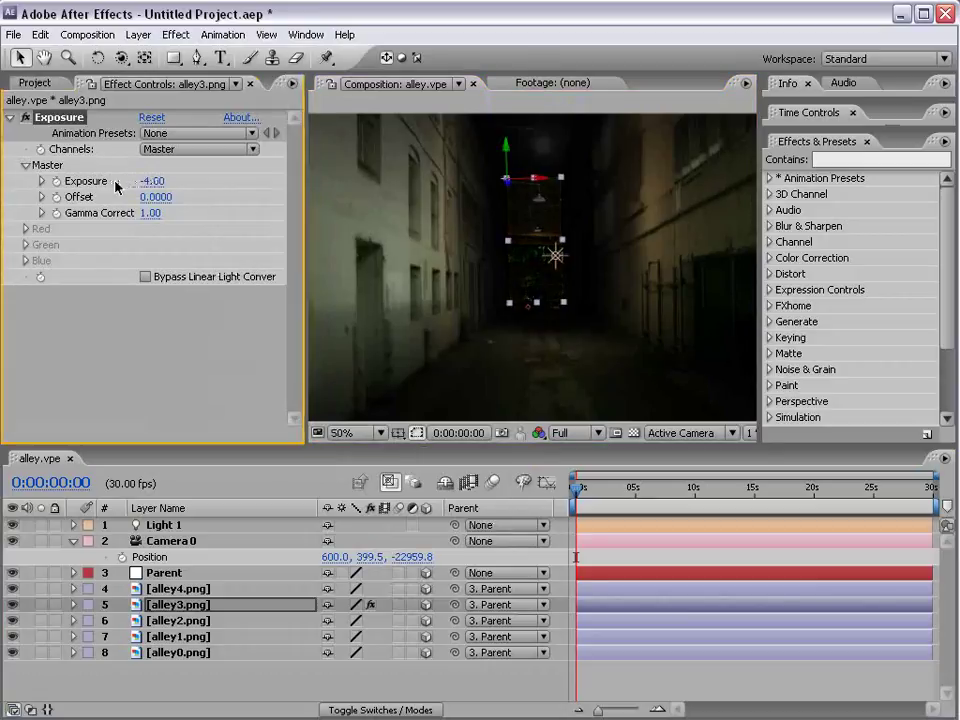
click(602, 671)
Step: Nudge Light 1 slightly upward and zoom the view back out
click(555, 255)
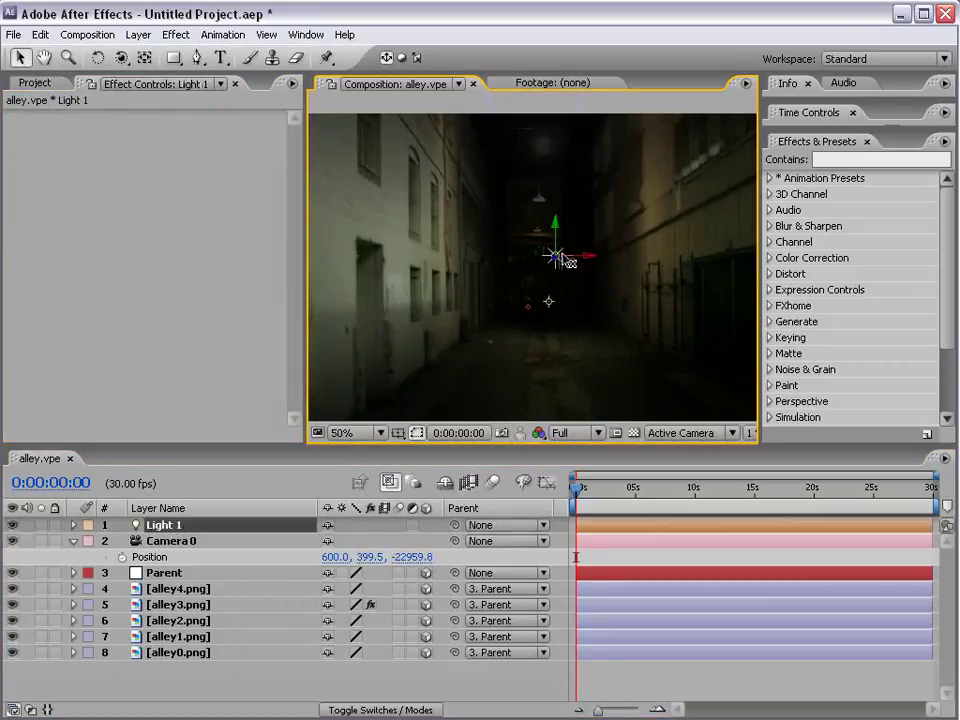
mouse_move(507, 381)
mouse_down()
mouse_move(688, 240)
mouse_move(510, 394)
mouse_up()
key(comma)
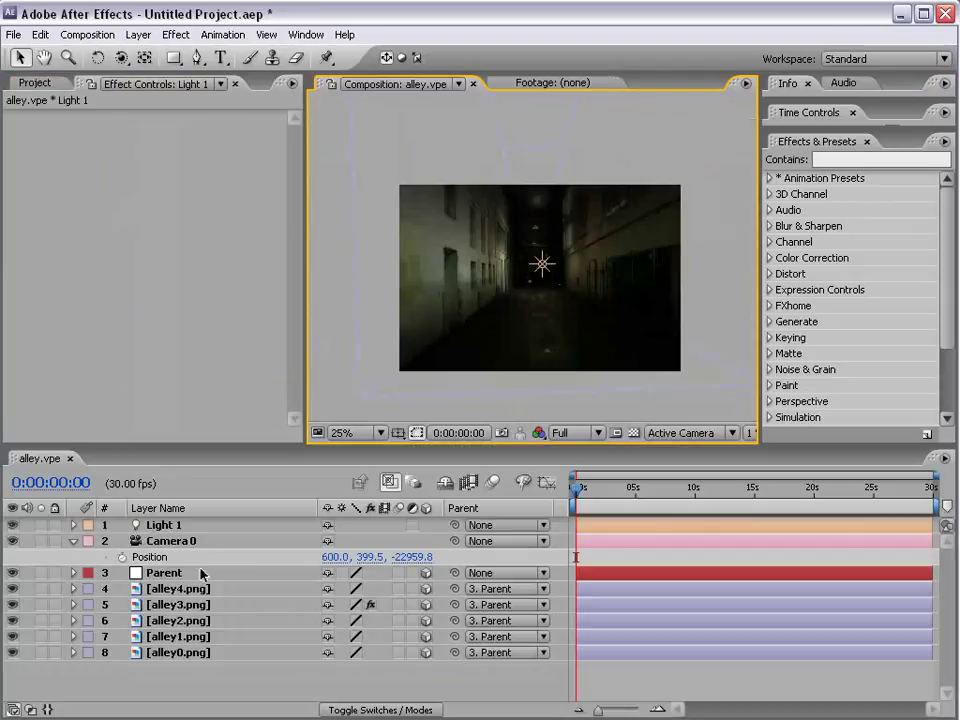
Step: Raise Light 1's Intensity to 175%
click(165, 525)
key(t)
mouse_move(330, 540)
mouse_down()
mouse_move(410, 530)
mouse_move(393, 530)
mouse_up()
click(483, 540)
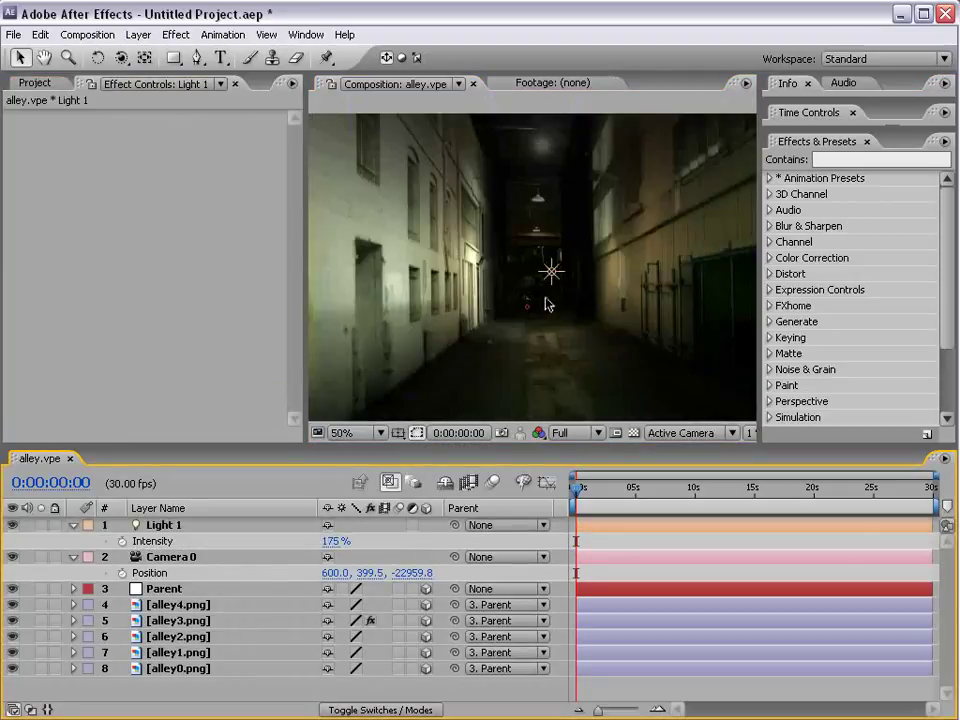
Step: Orbit the camera around the alley and select the Parent layer
key(c)
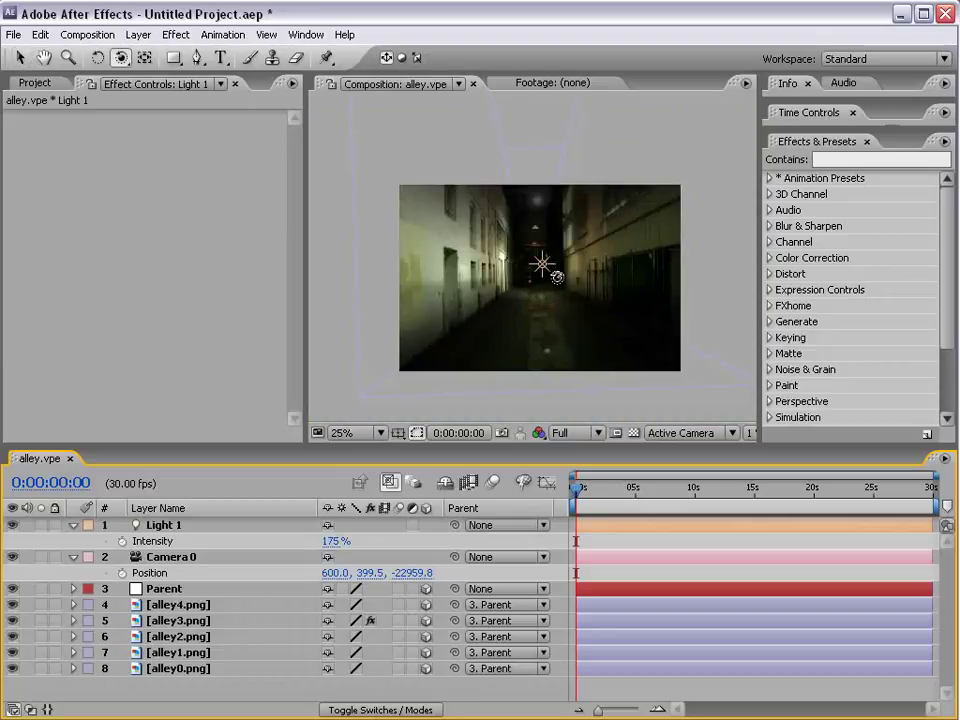
mouse_move(542, 265)
mouse_down()
mouse_move(595, 278)
mouse_move(594, 318)
mouse_up()
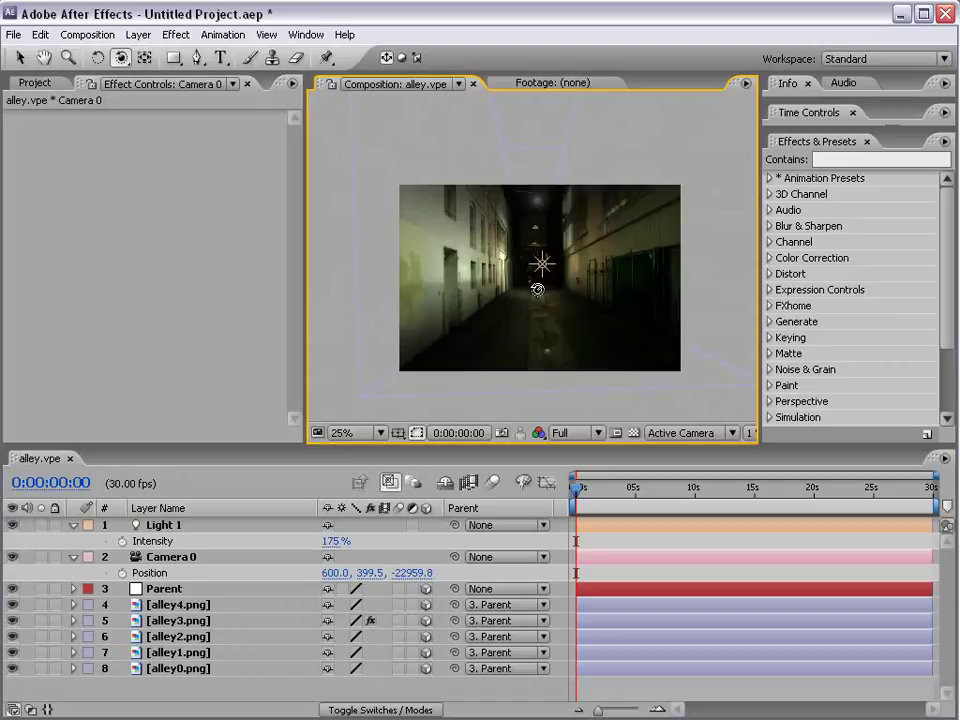
click(170, 589)
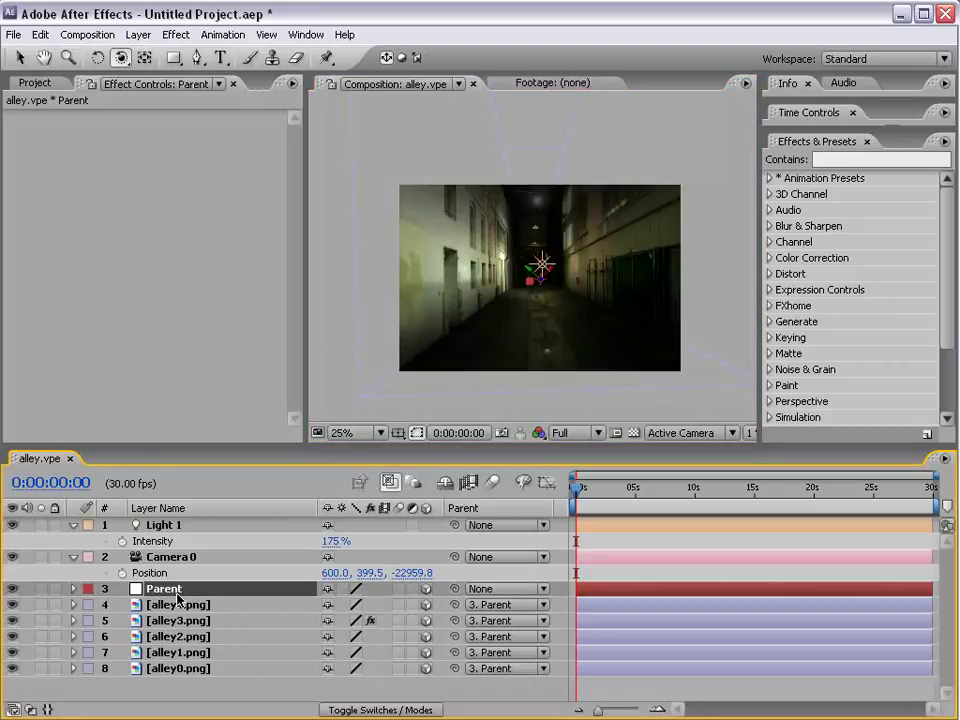
Step: Reveal the Parent layer's Position (600.0, 399.5, 0.0) in the timeline
key(p)
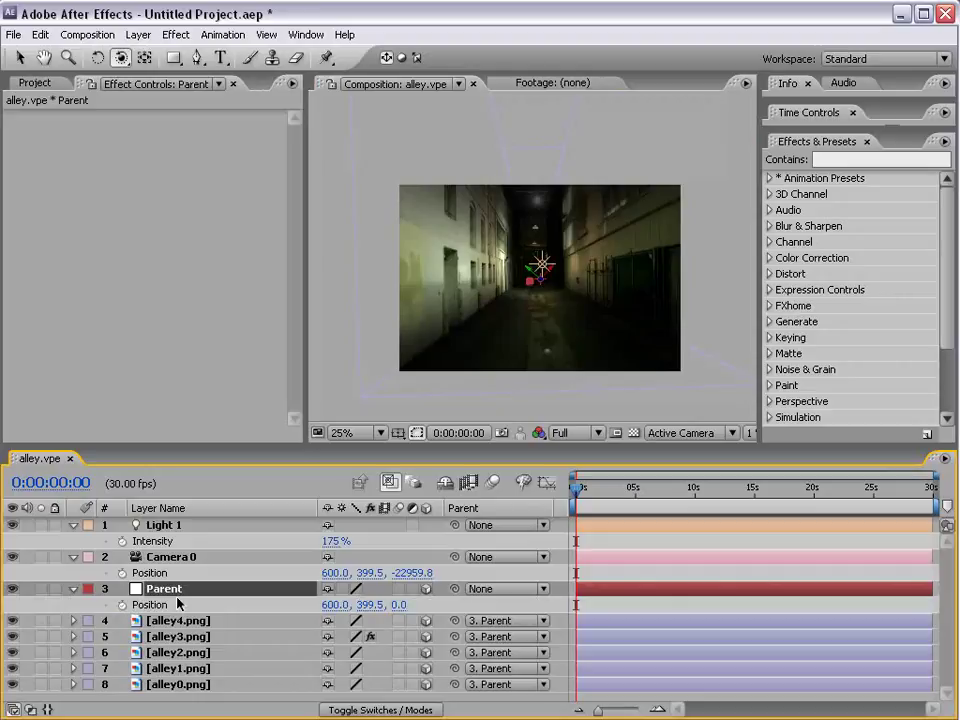
key(grave)
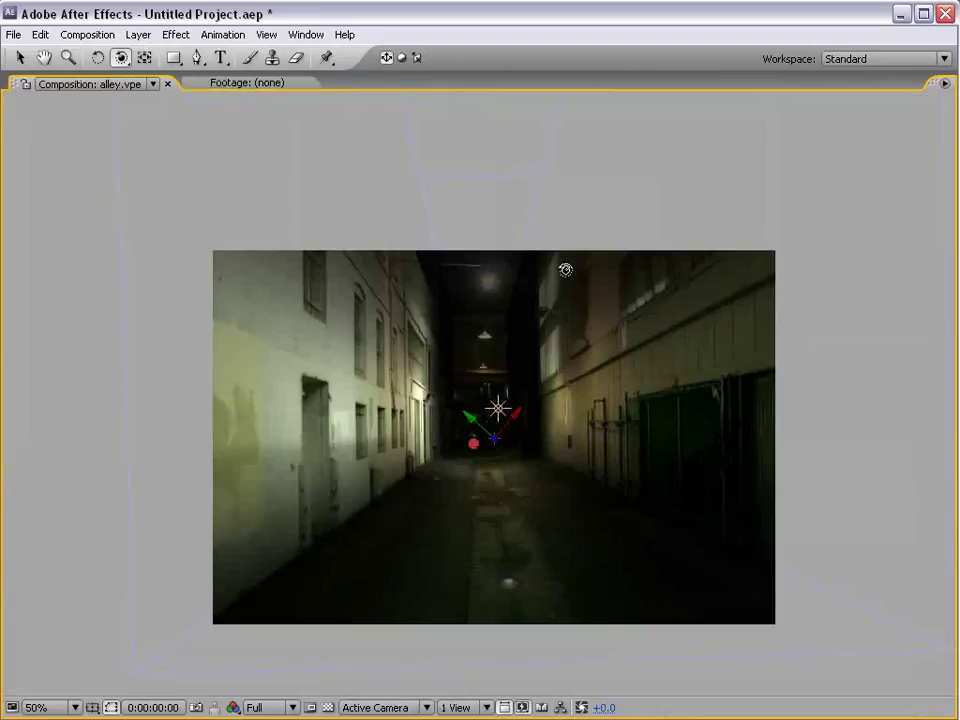
key(grave)
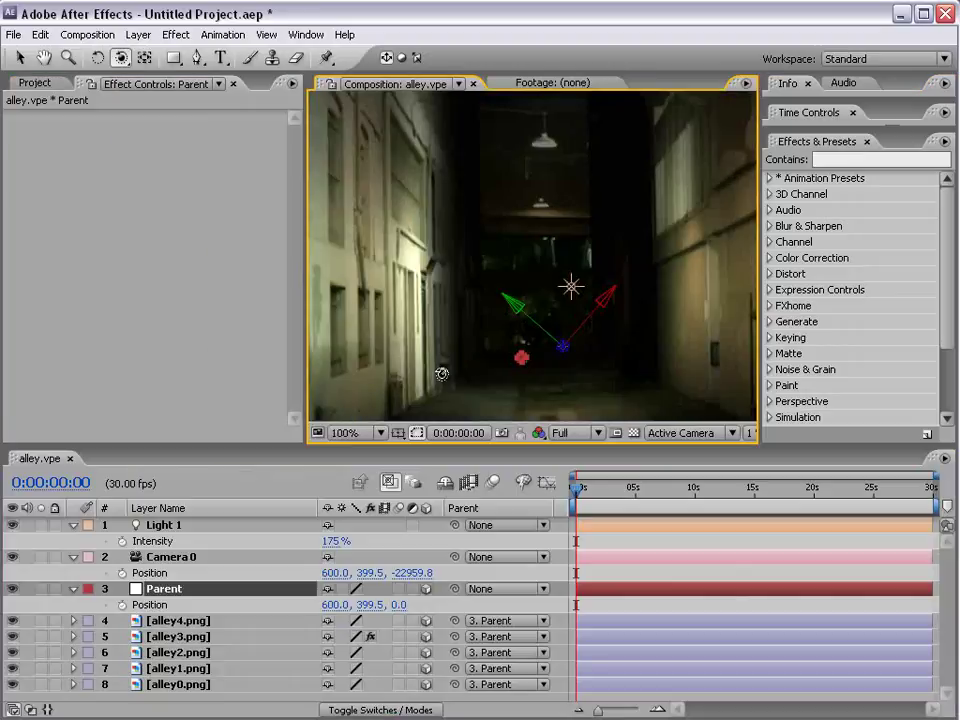
key(grave)
key(grave)
scroll(565, 329, down, 1)
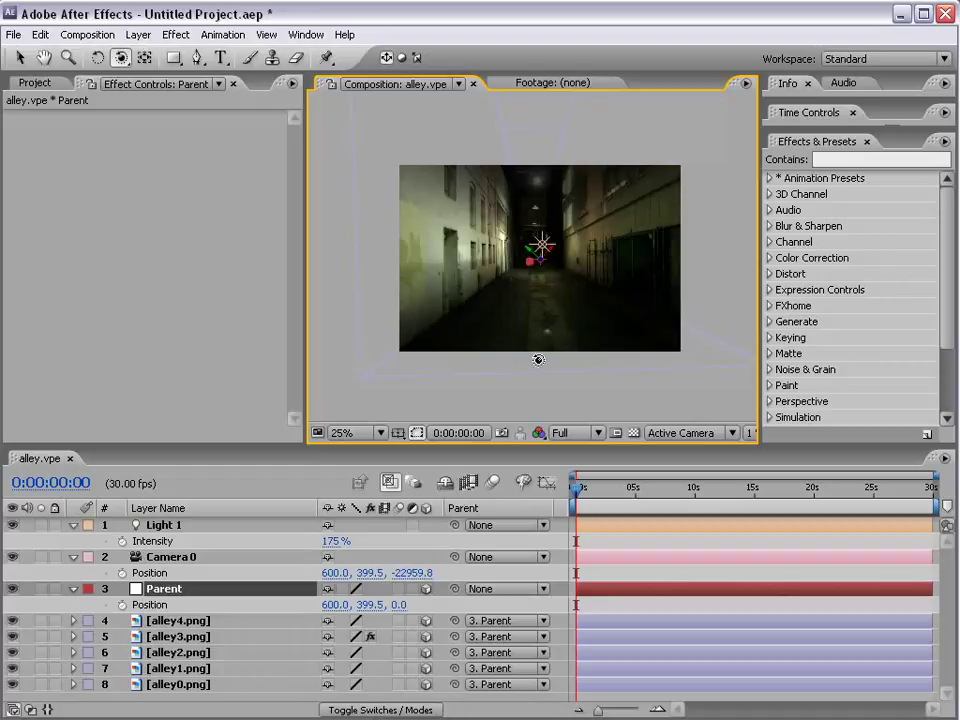
Step: Scrub Light 1's Intensity up to about 213%, then settle it back at 174%
key(period)
key(v)
click(167, 538)
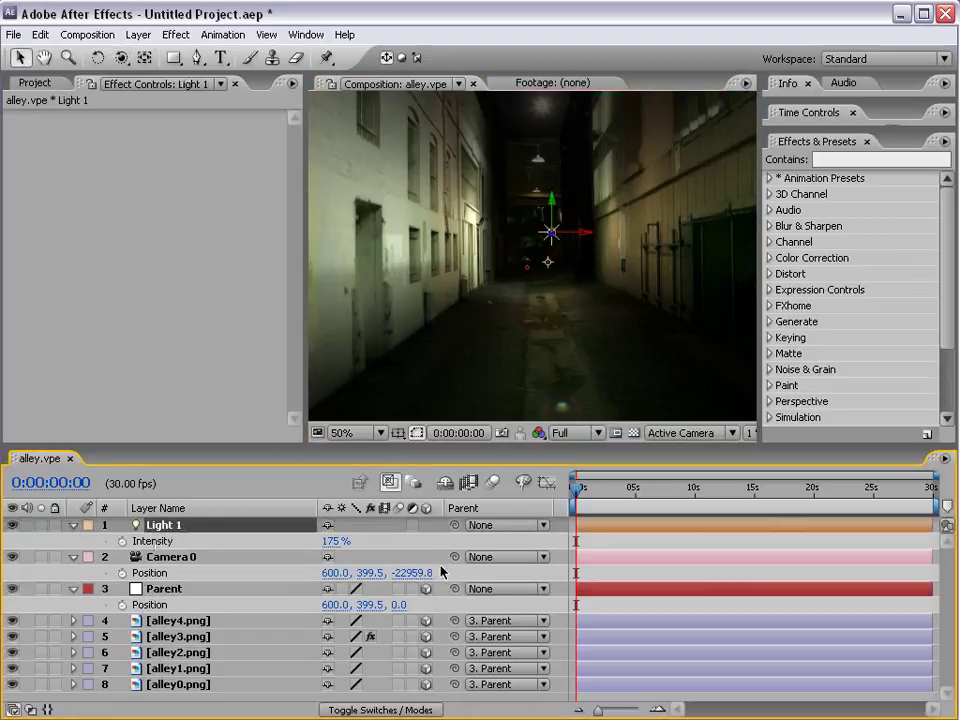
mouse_move(336, 541)
mouse_down()
mouse_move(372, 534)
mouse_move(255, 545)
mouse_up()
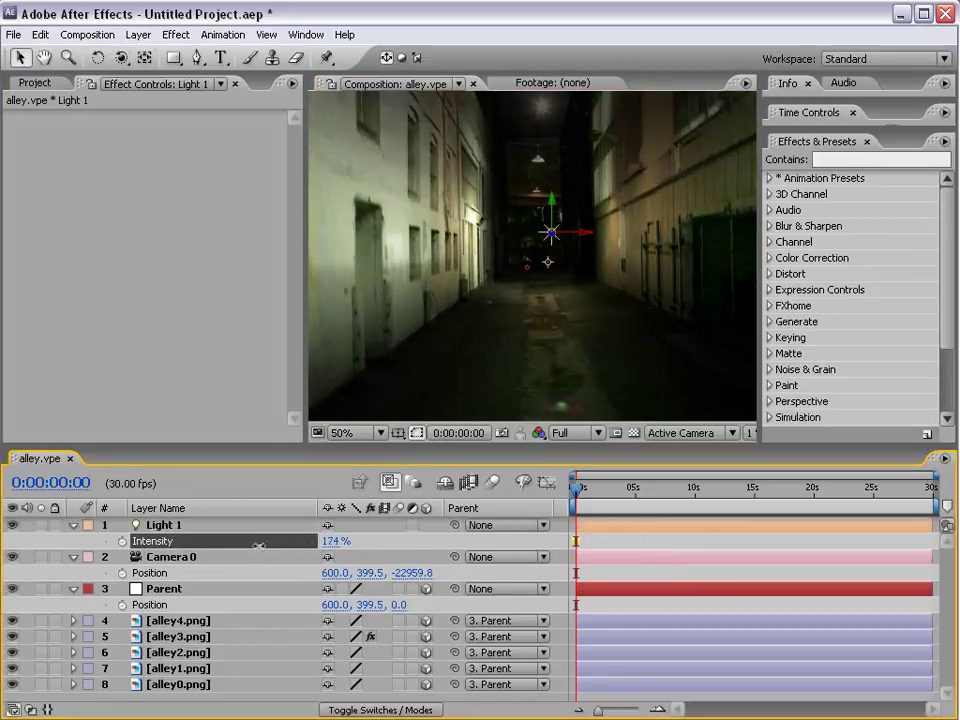
key(comma)
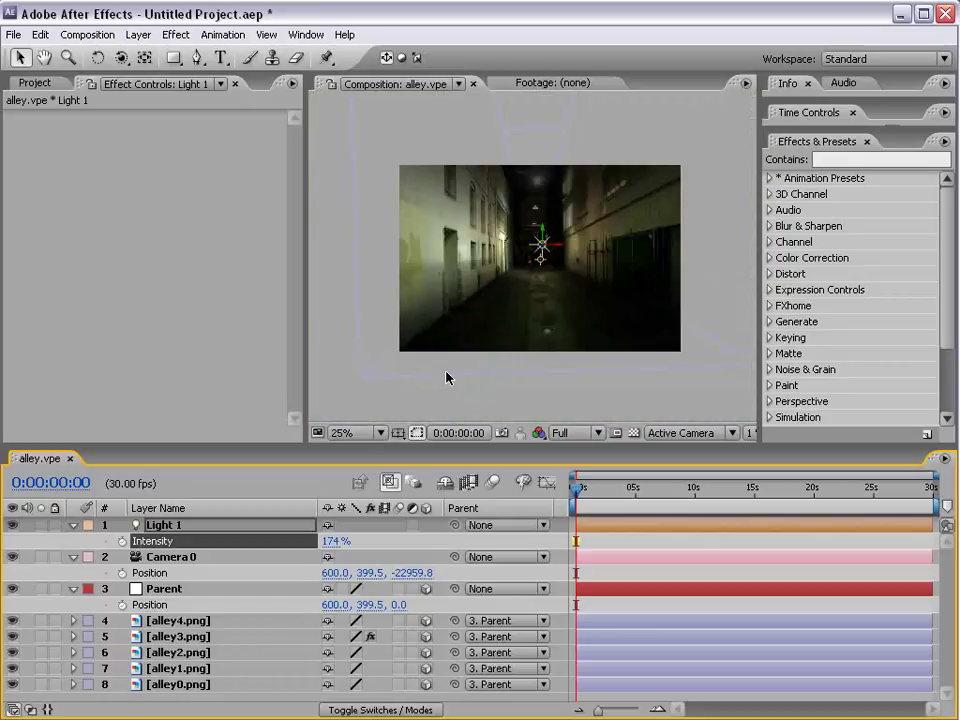